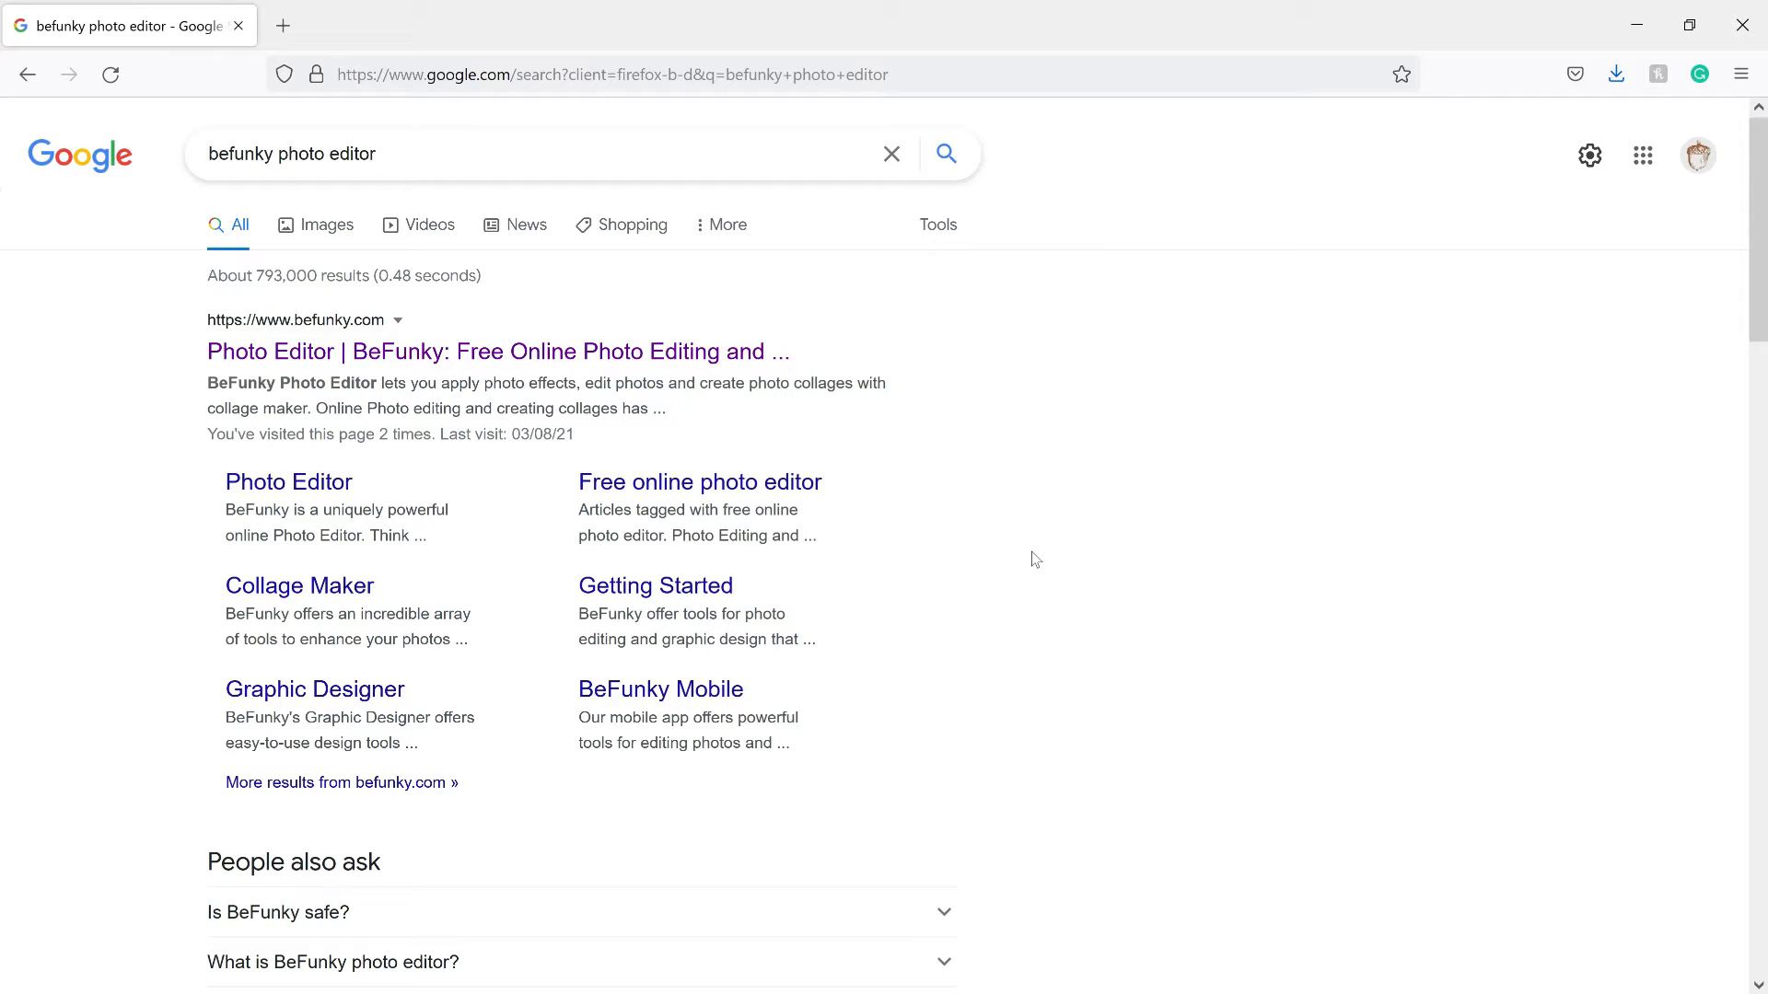
Open BeFunky's Photo Editor and start a new project with the sample canal photo.
{"action": "left_click", "coordinate": [478, 363]}
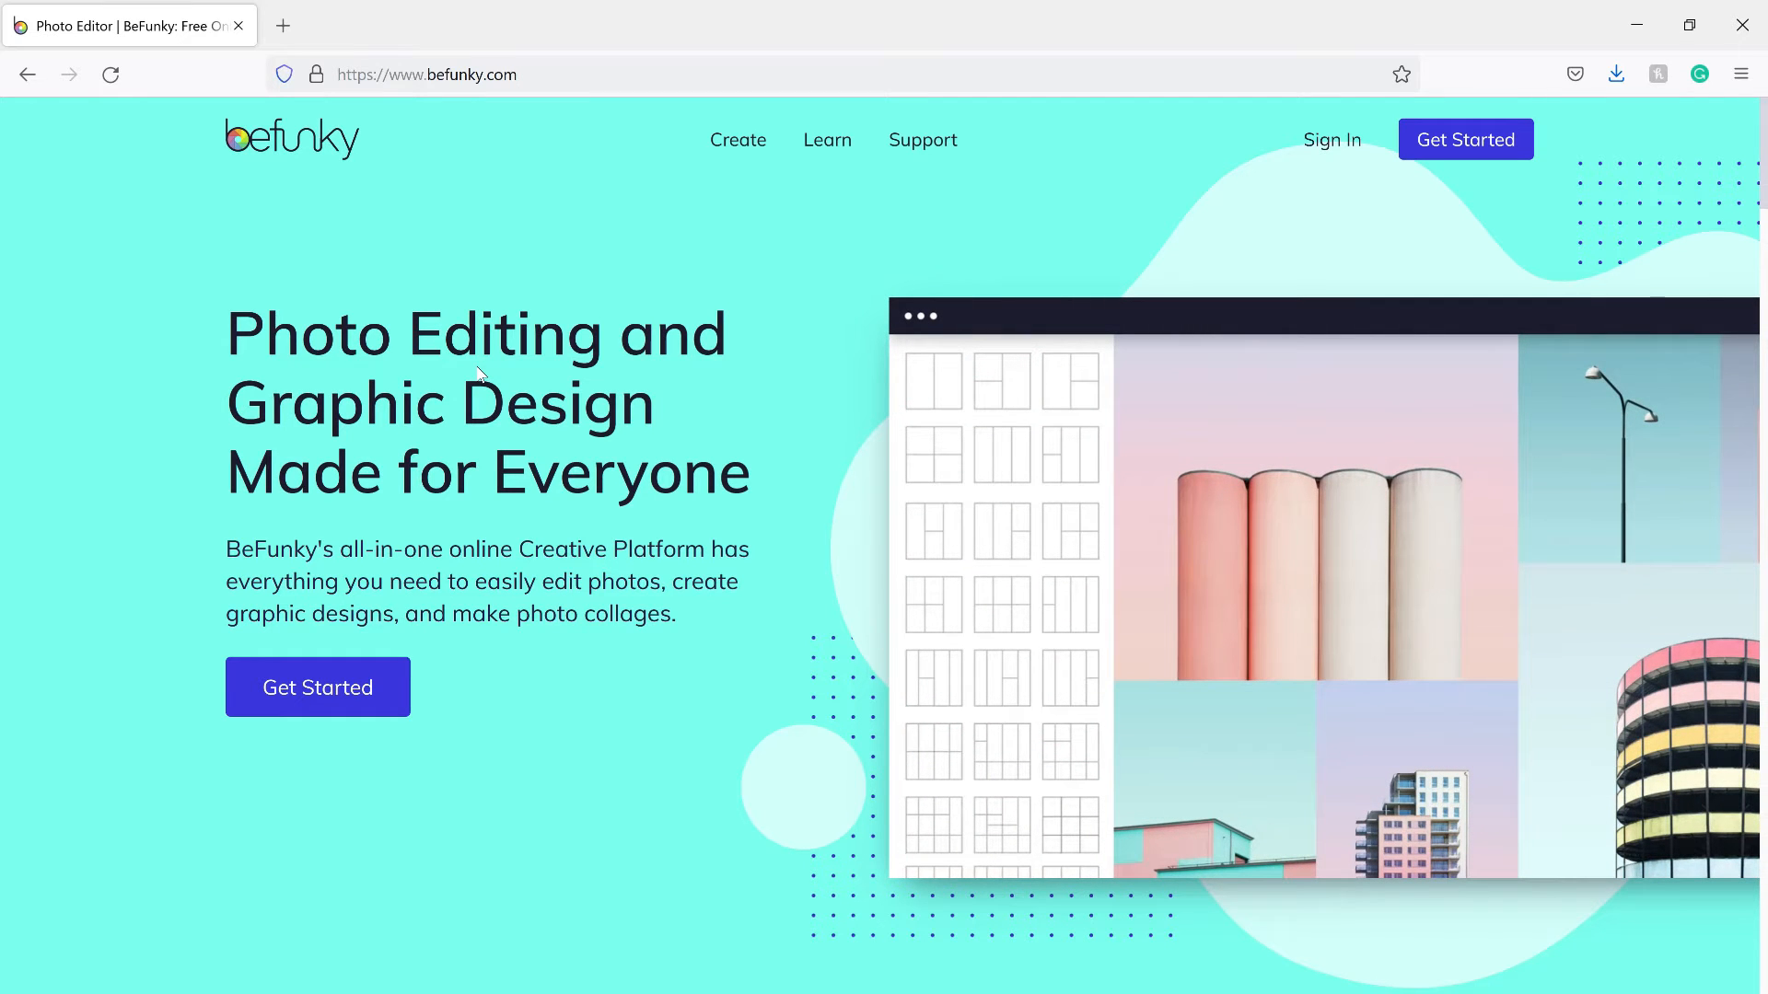
{"action": "mouse_move", "coordinate": [740, 150]}
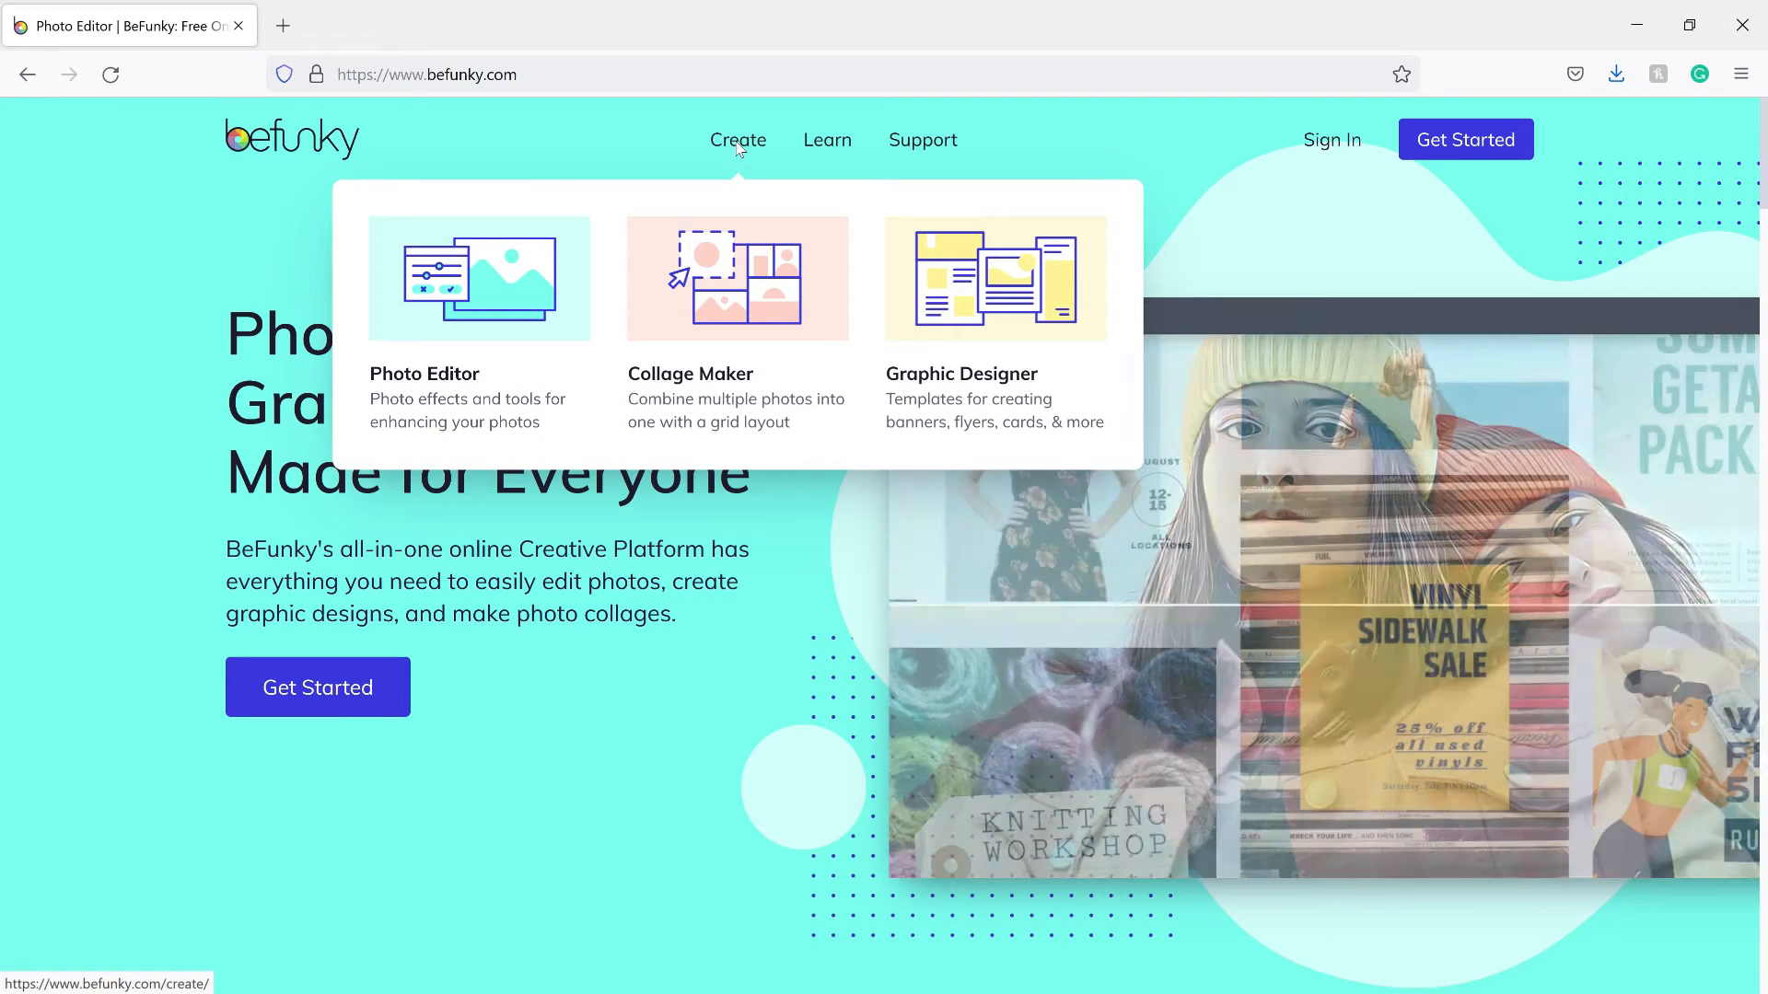
{"action": "left_click", "coordinate": [478, 289]}
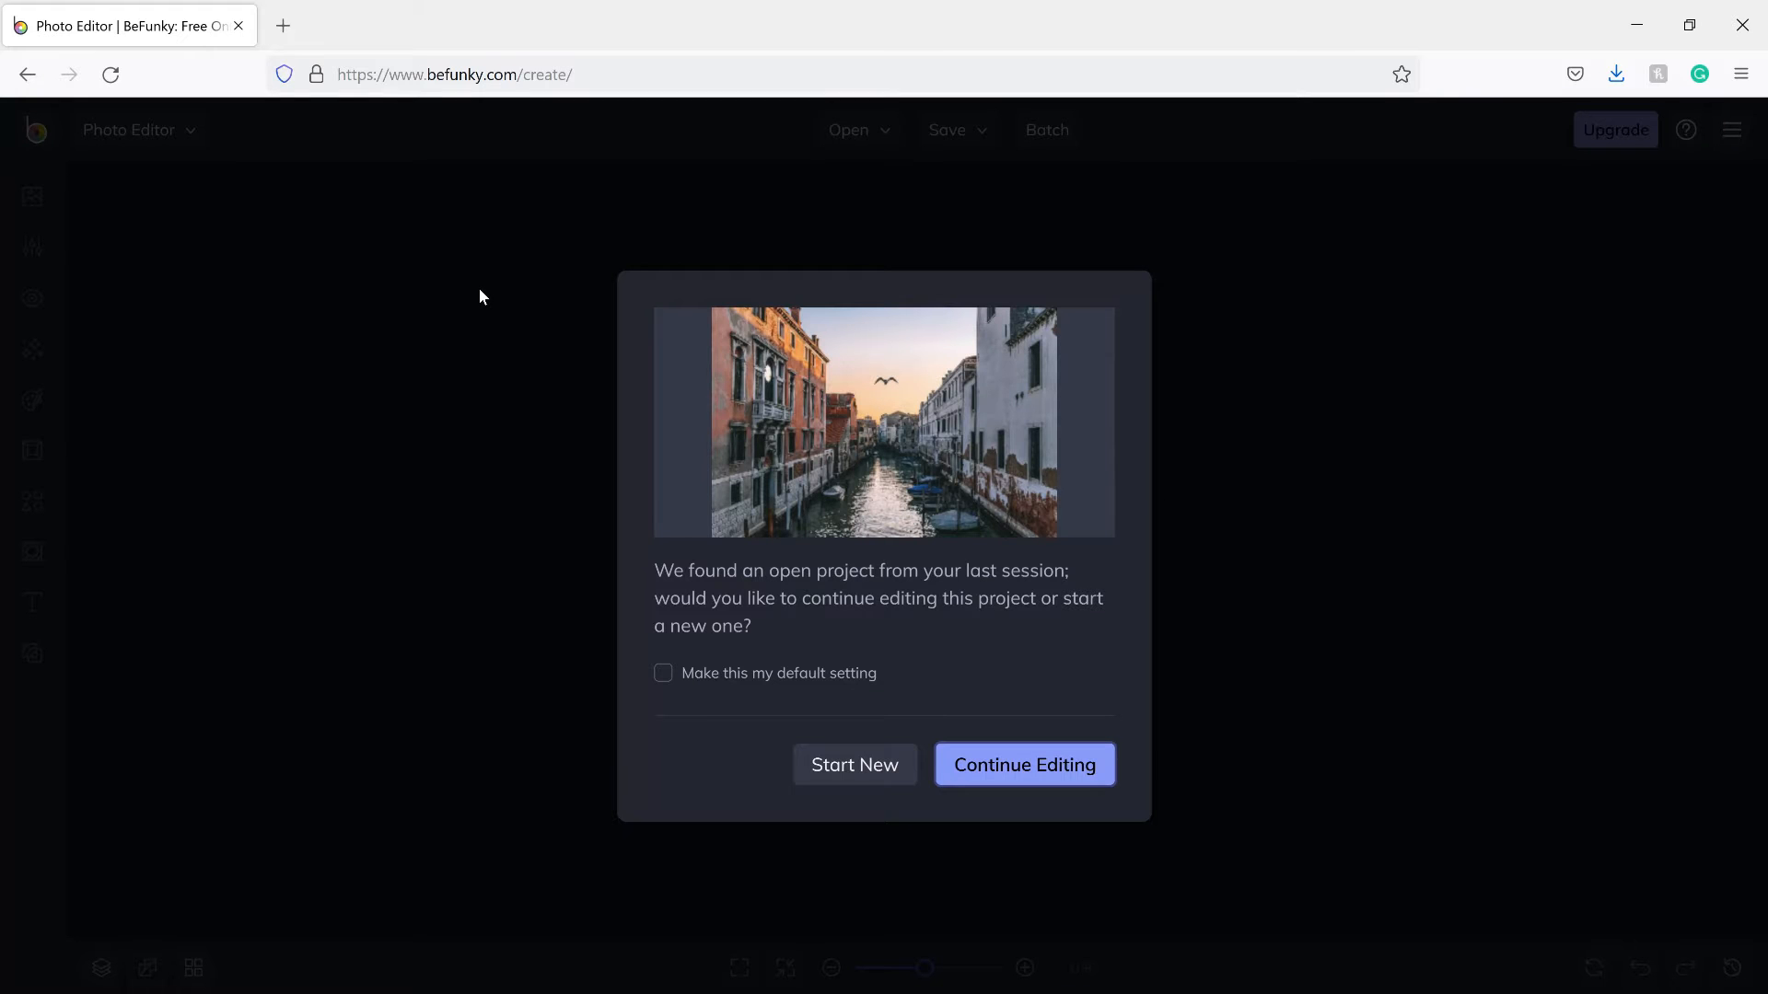
{"action": "left_click", "coordinate": [832, 764]}
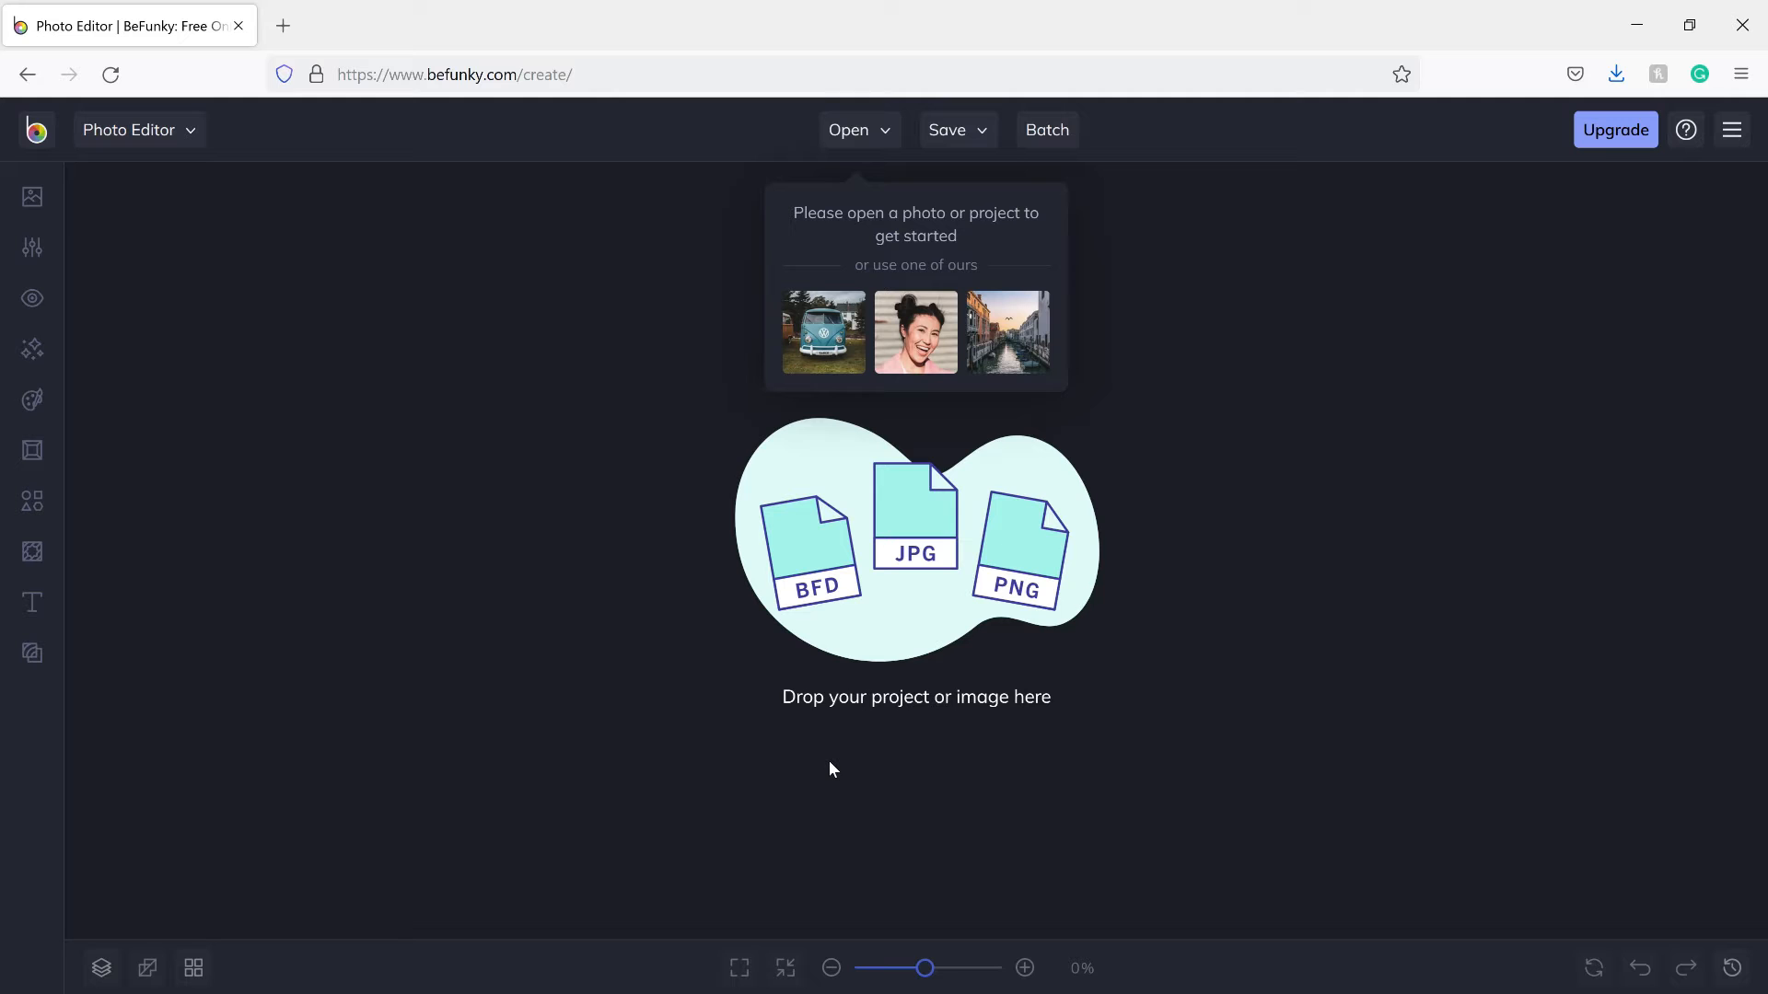
{"action": "left_click", "coordinate": [1019, 319]}
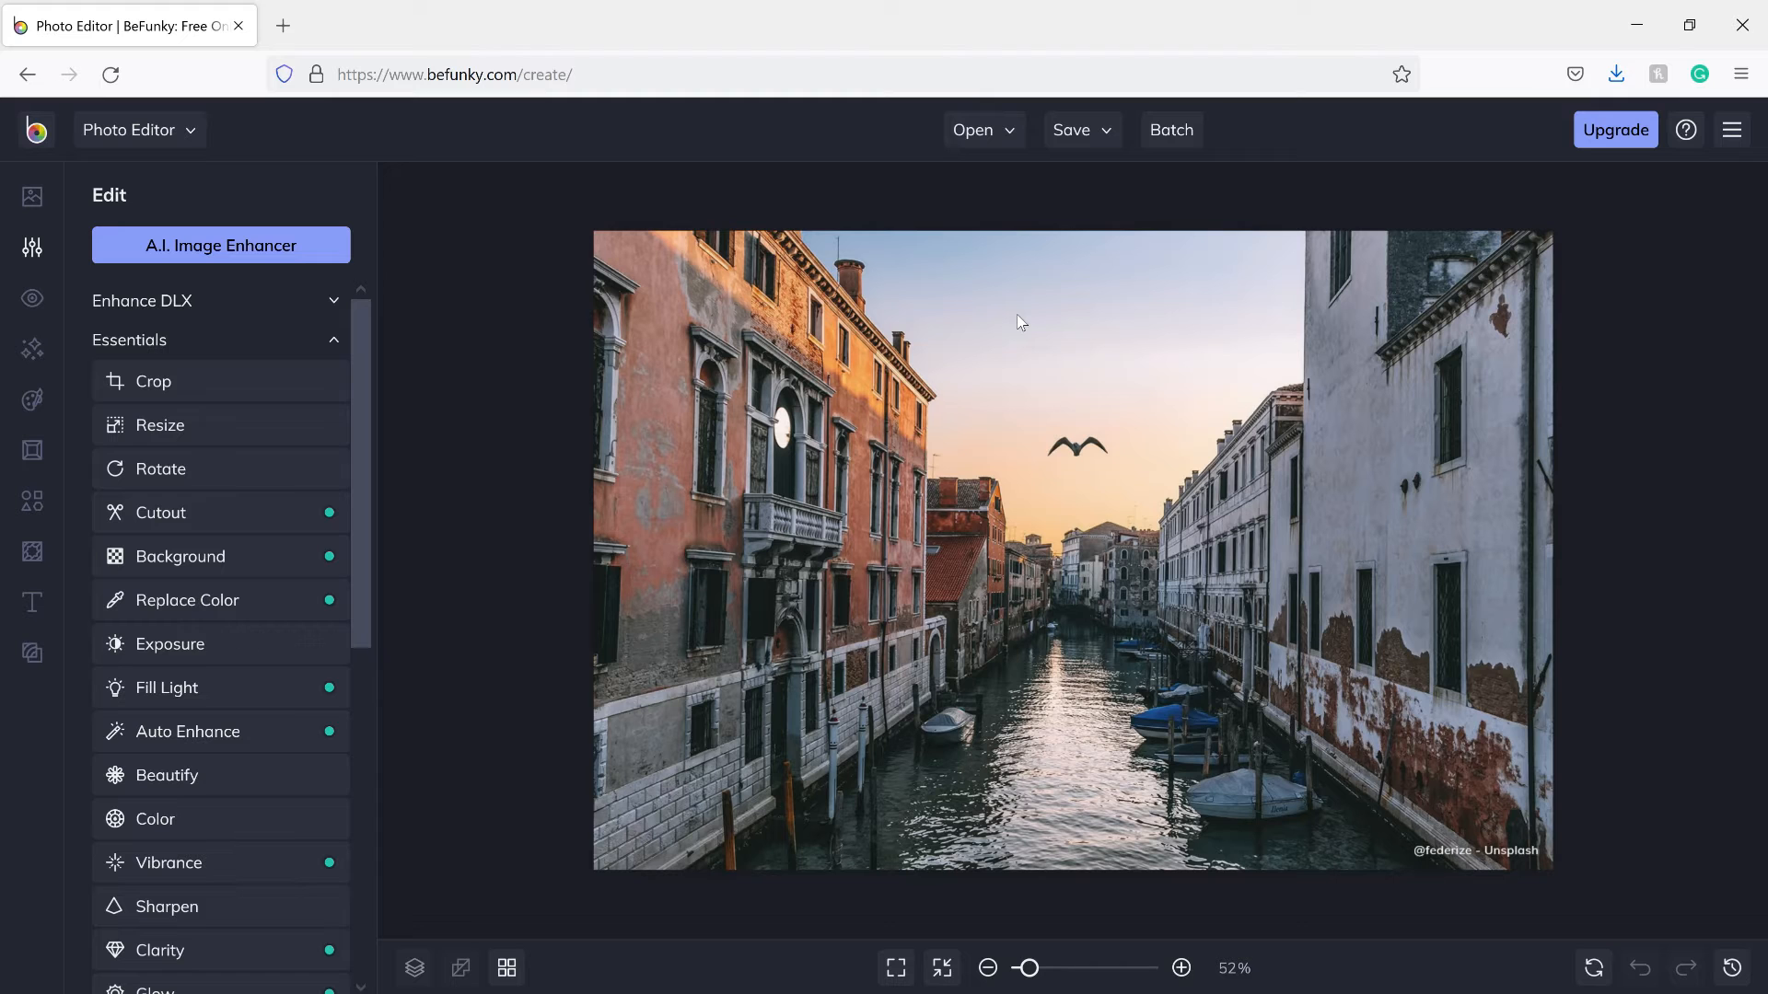
Try the A.I. Image Enhancer on the canal photo and undo it.
{"action": "left_click", "coordinate": [241, 247]}
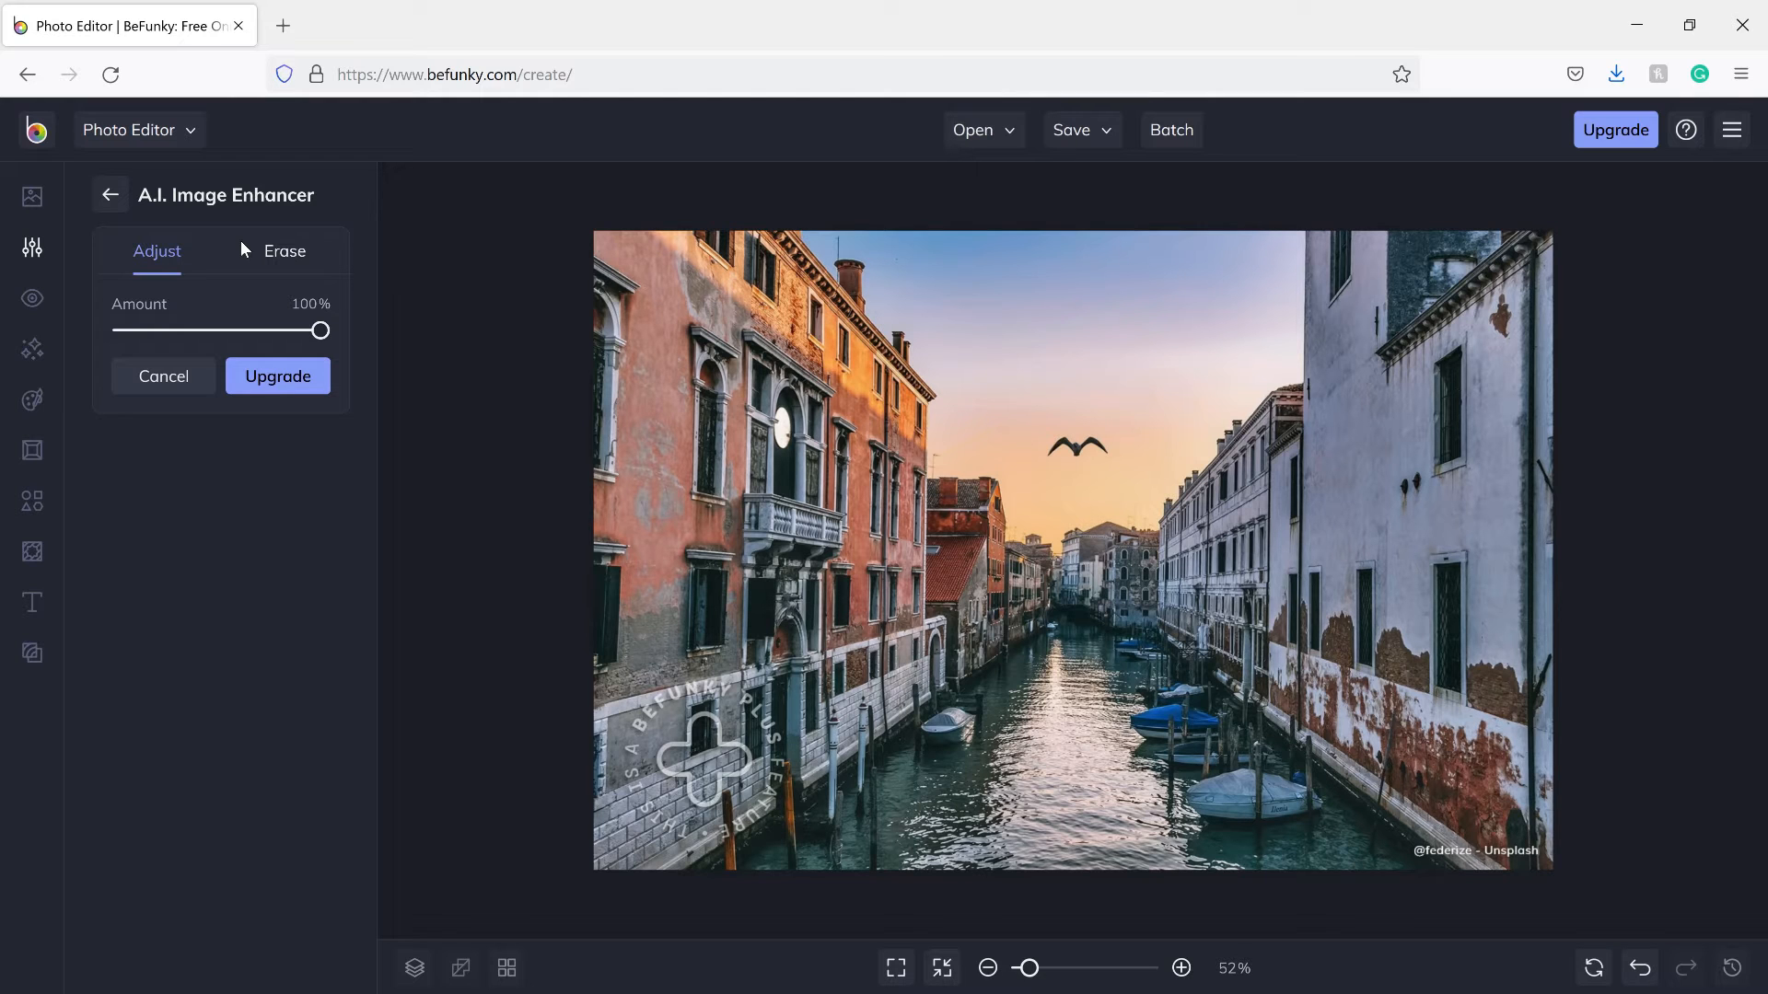
{"action": "left_click", "coordinate": [1643, 967]}
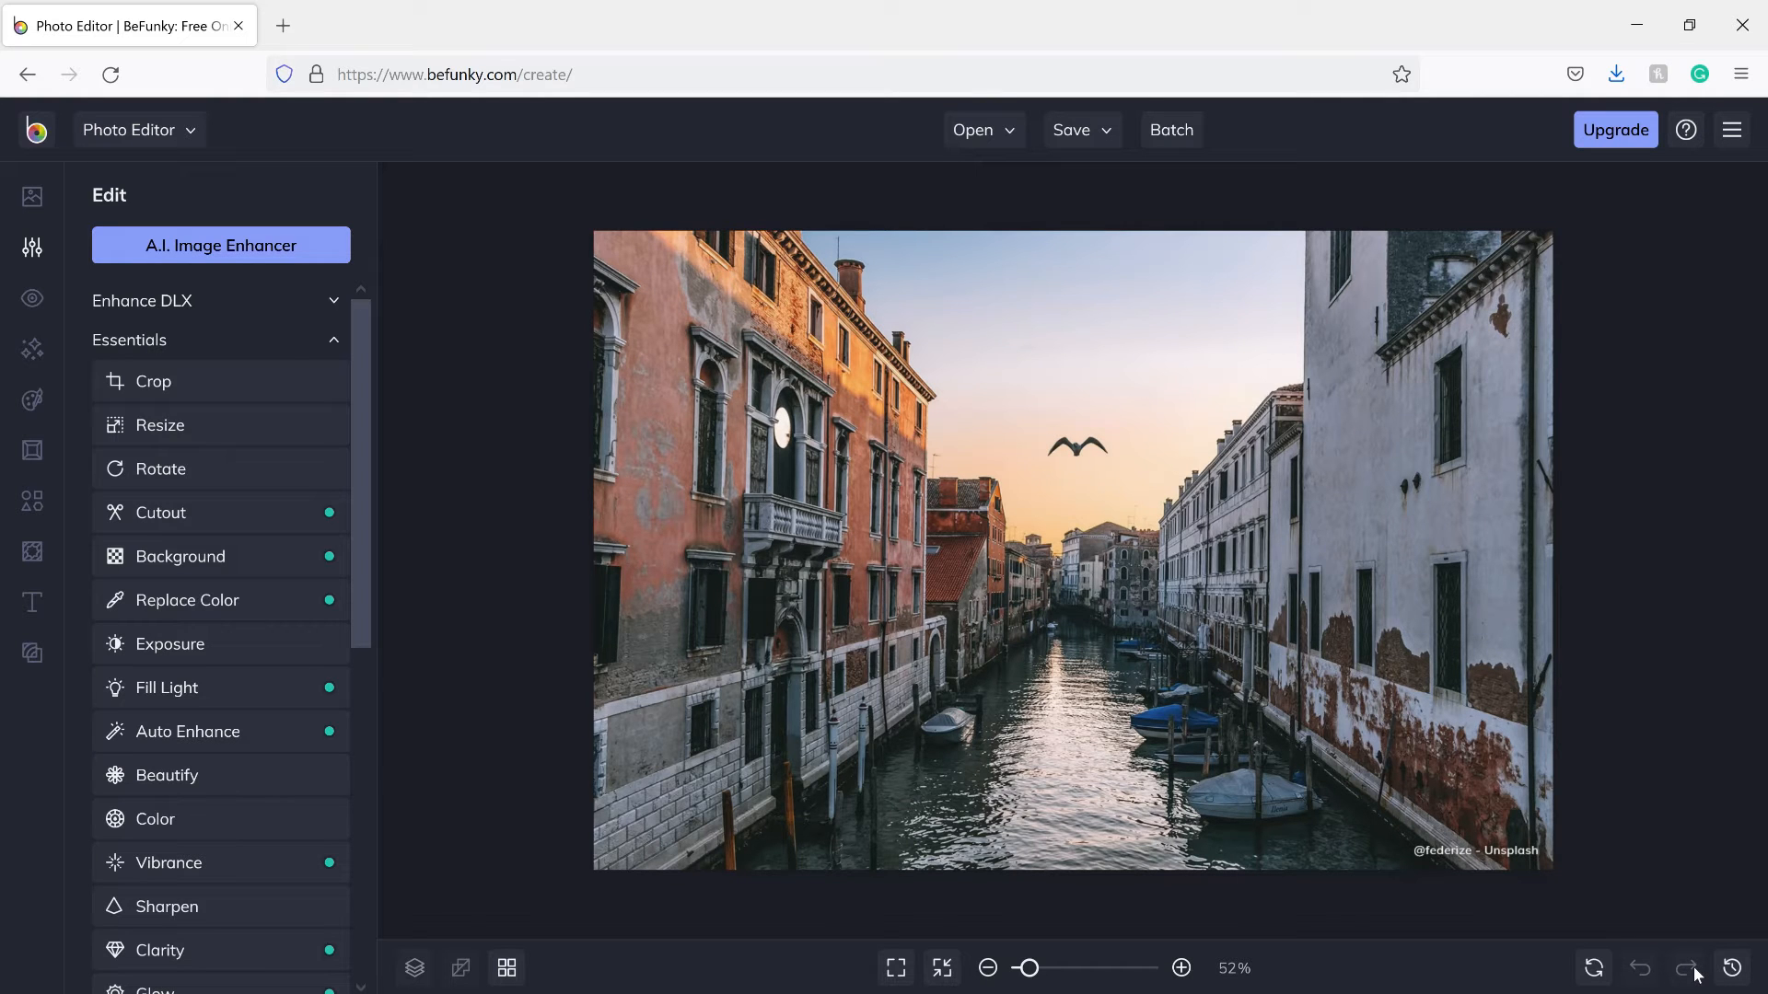
Crop the canal photo in freeform landscape to about 1436 × 975 px, trimming all four edges slightly.
{"action": "scroll", "coordinate": [142, 589], "scroll_direction": "down", "scroll_amount": 1}
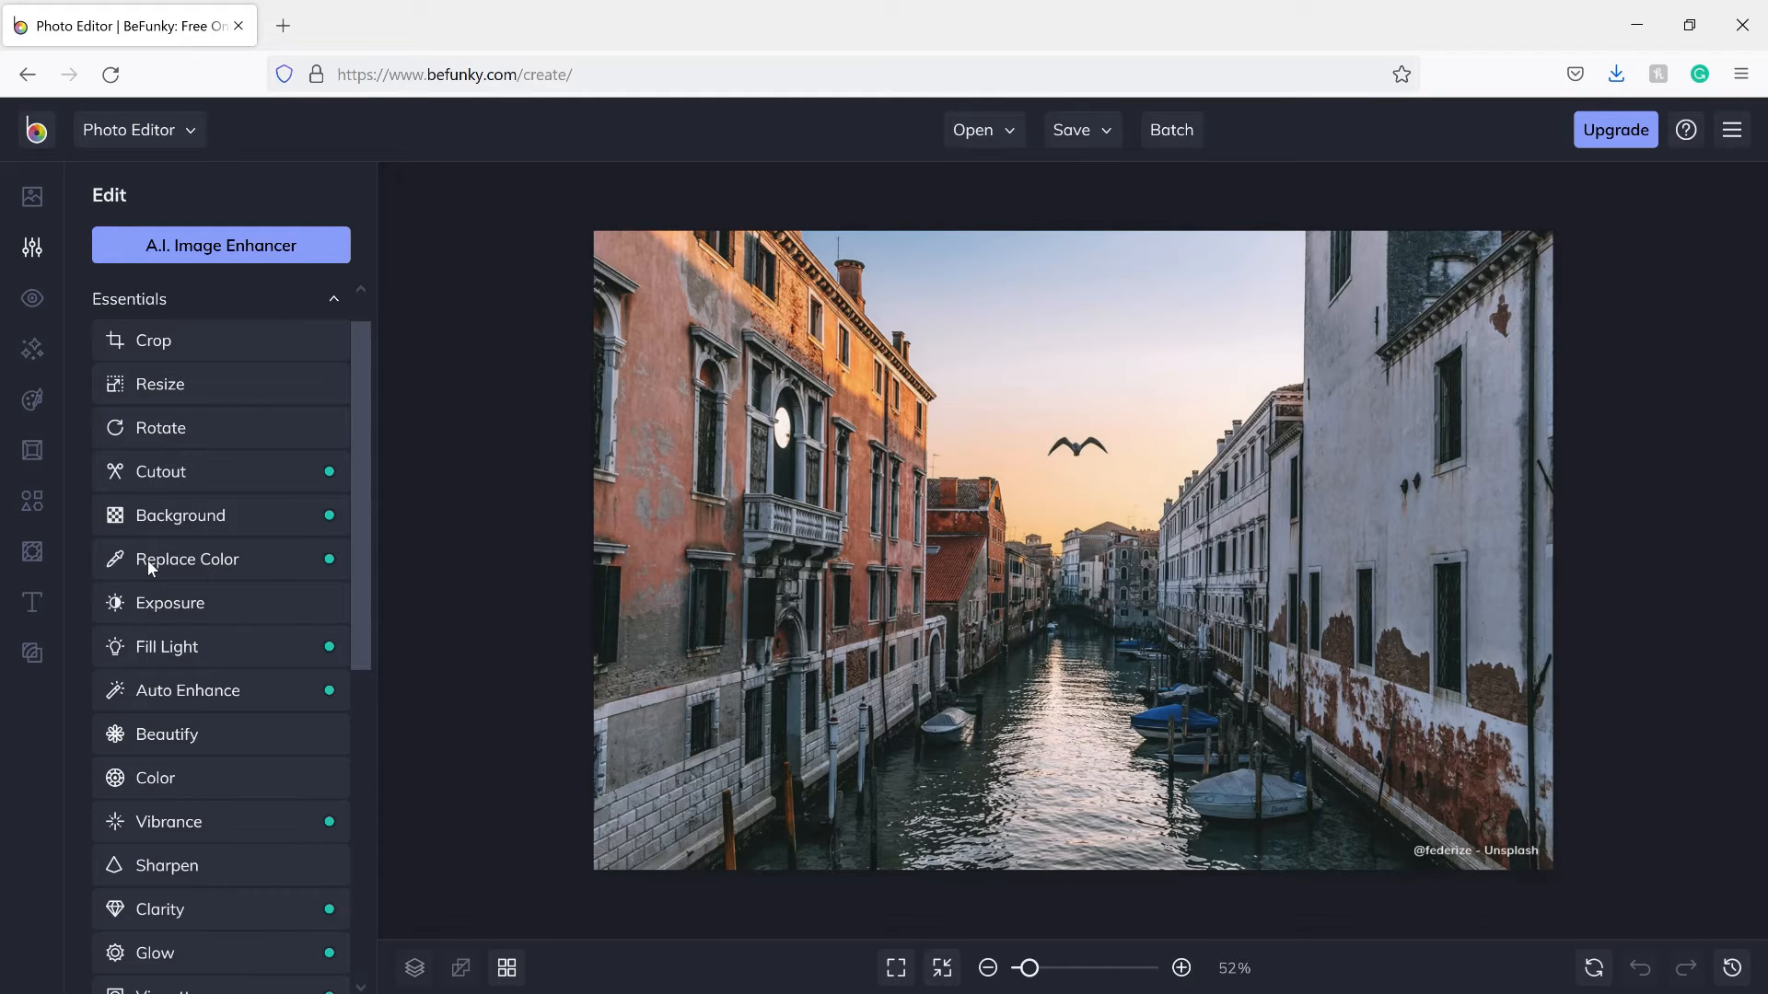
{"action": "left_click", "coordinate": [213, 341]}
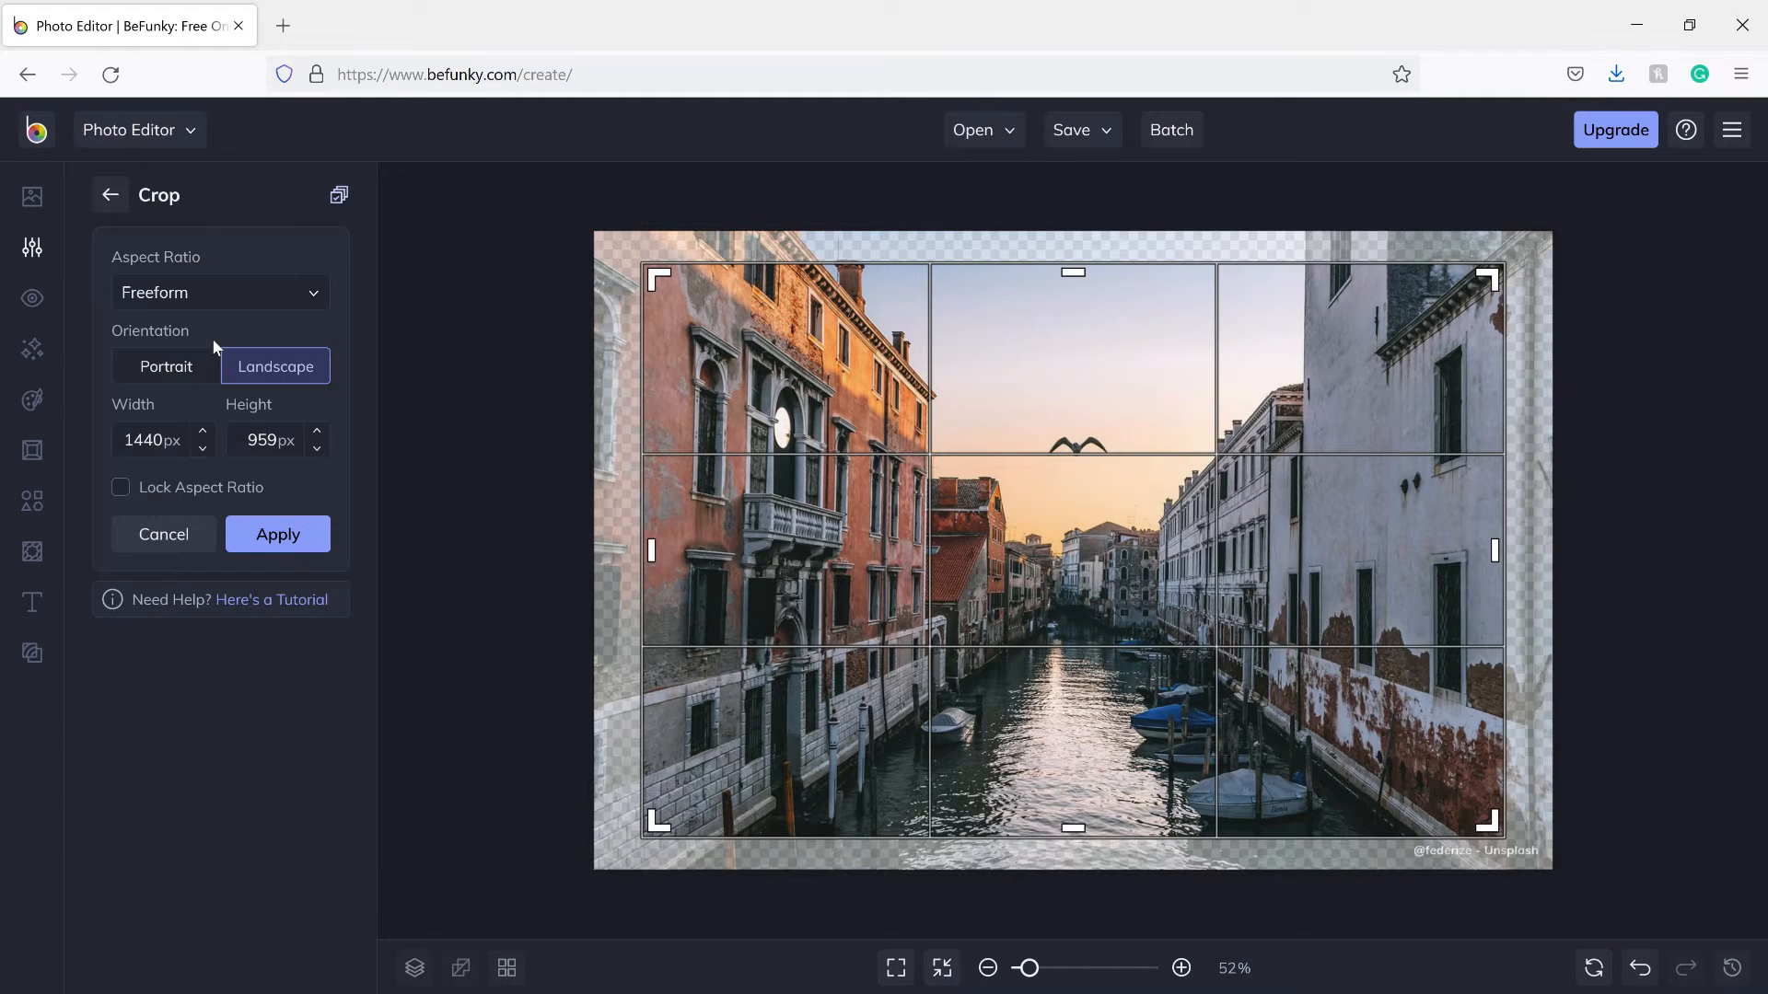
{"action": "mouse_move", "coordinate": [1489, 276]}
{"action": "left_mouse_down"}
{"action": "mouse_move", "coordinate": [1239, 461]}
{"action": "mouse_move", "coordinate": [1510, 288]}
{"action": "left_mouse_up"}
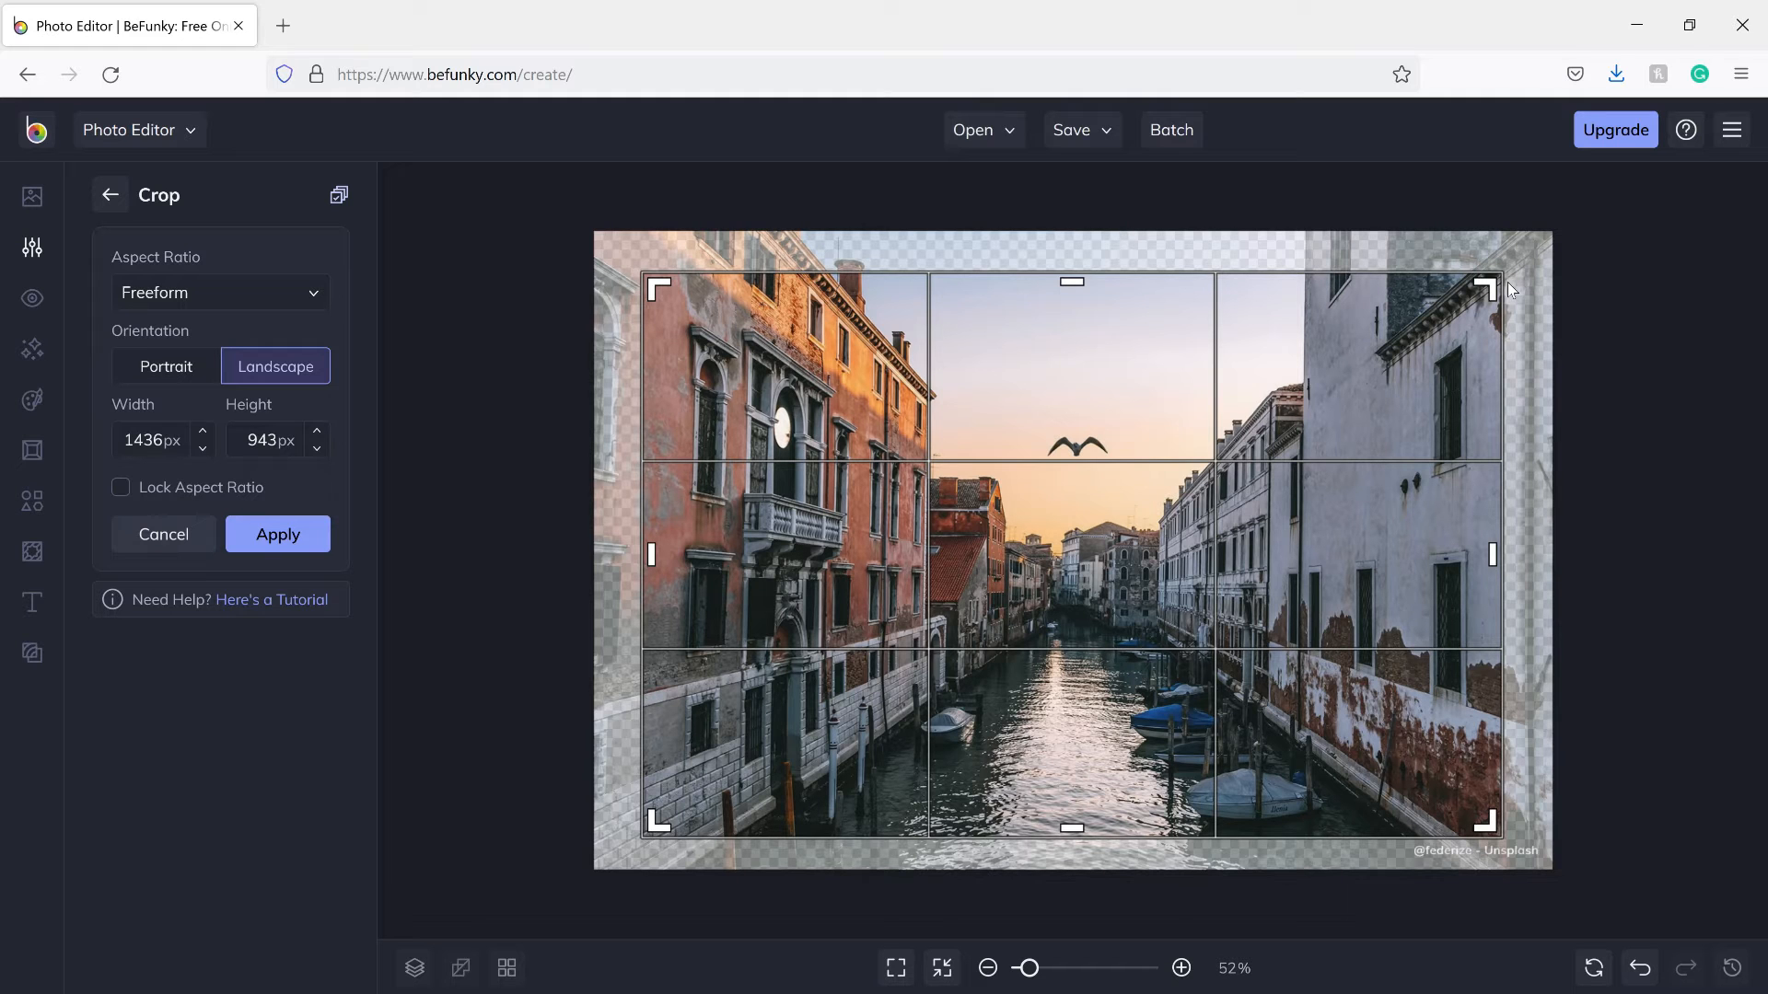
{"action": "left_click_drag", "start_coordinate": [1072, 282], "coordinate": [1075, 261]}
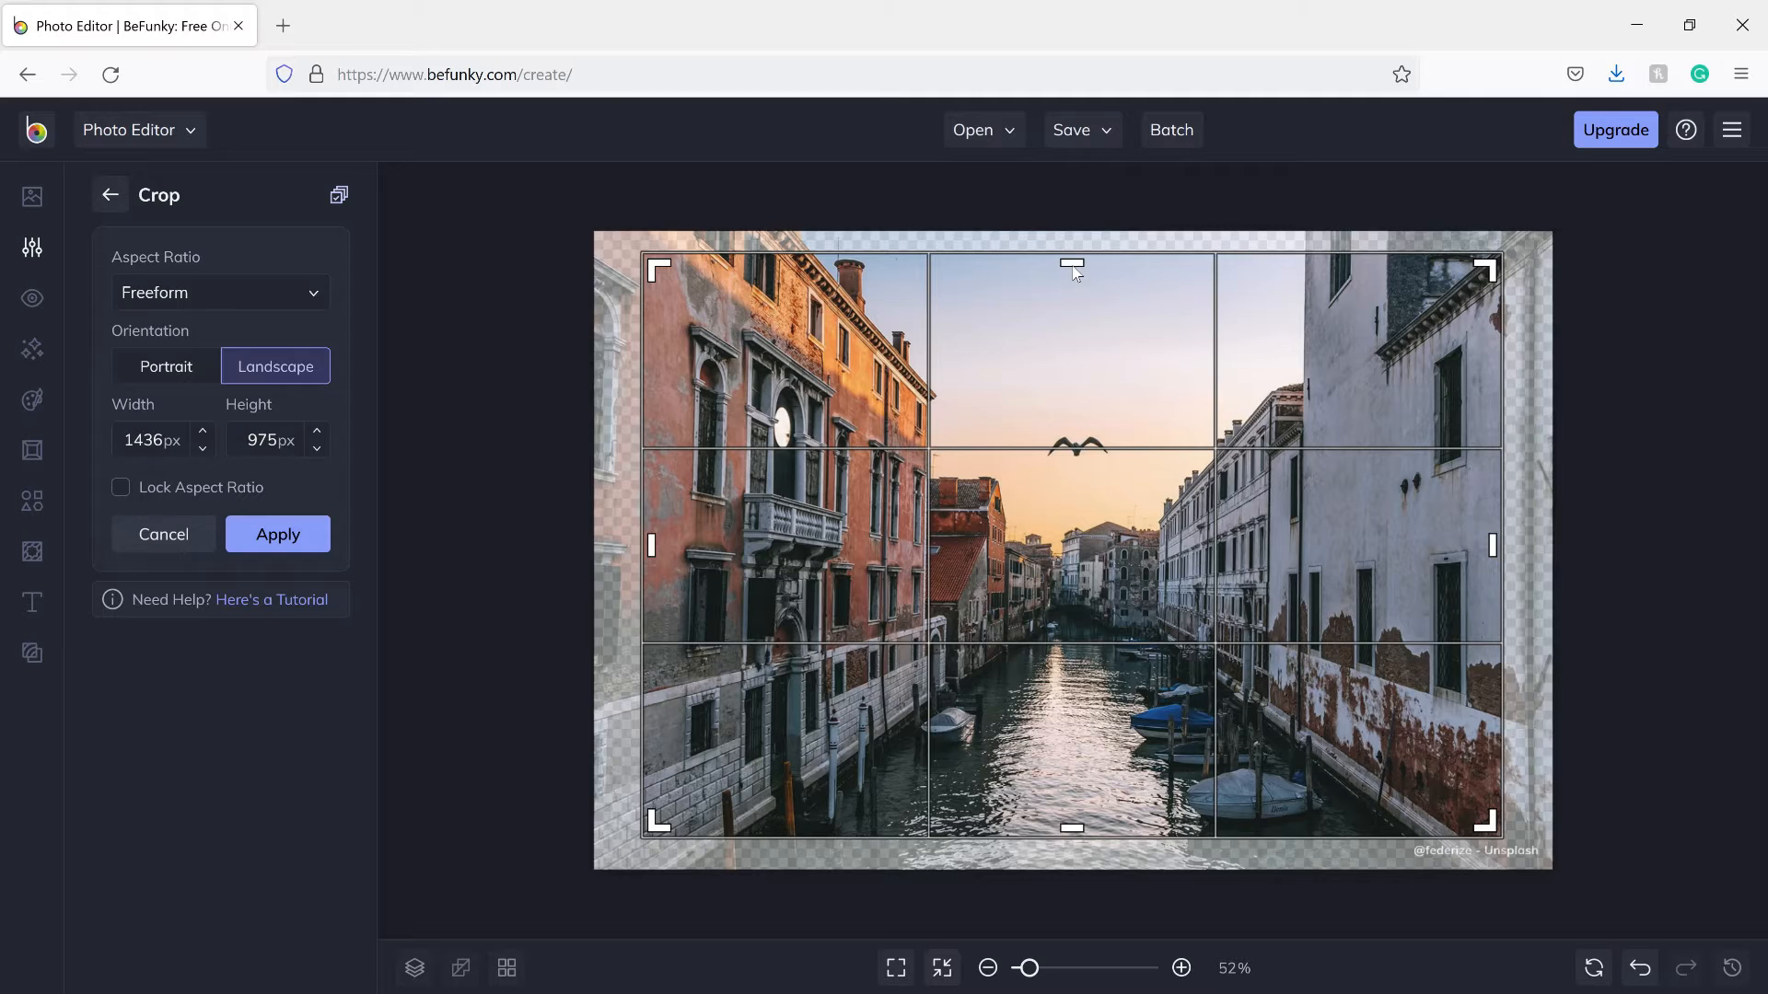
{"action": "left_click", "coordinate": [279, 547]}
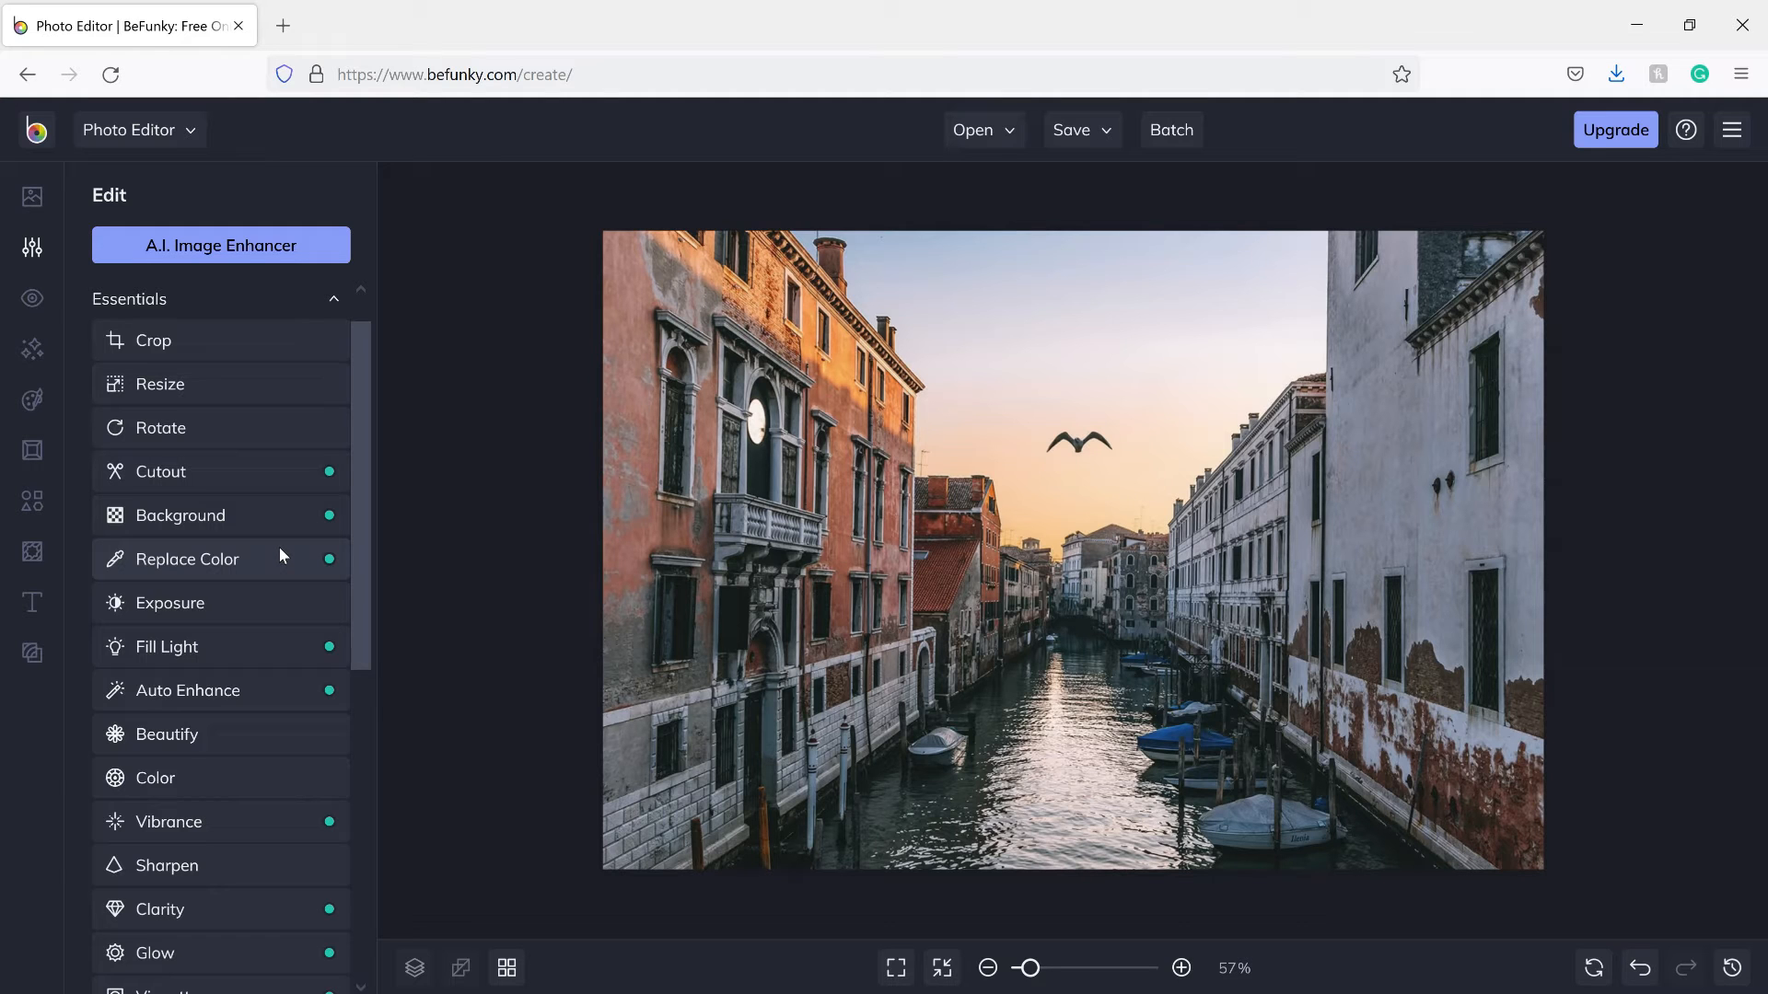
Try exposure settings of brightness -1, contrast 44, highlights -23 and shadows 42 on the photo, and discard them.
{"action": "scroll", "coordinate": [190, 501], "scroll_direction": "down", "scroll_amount": 2}
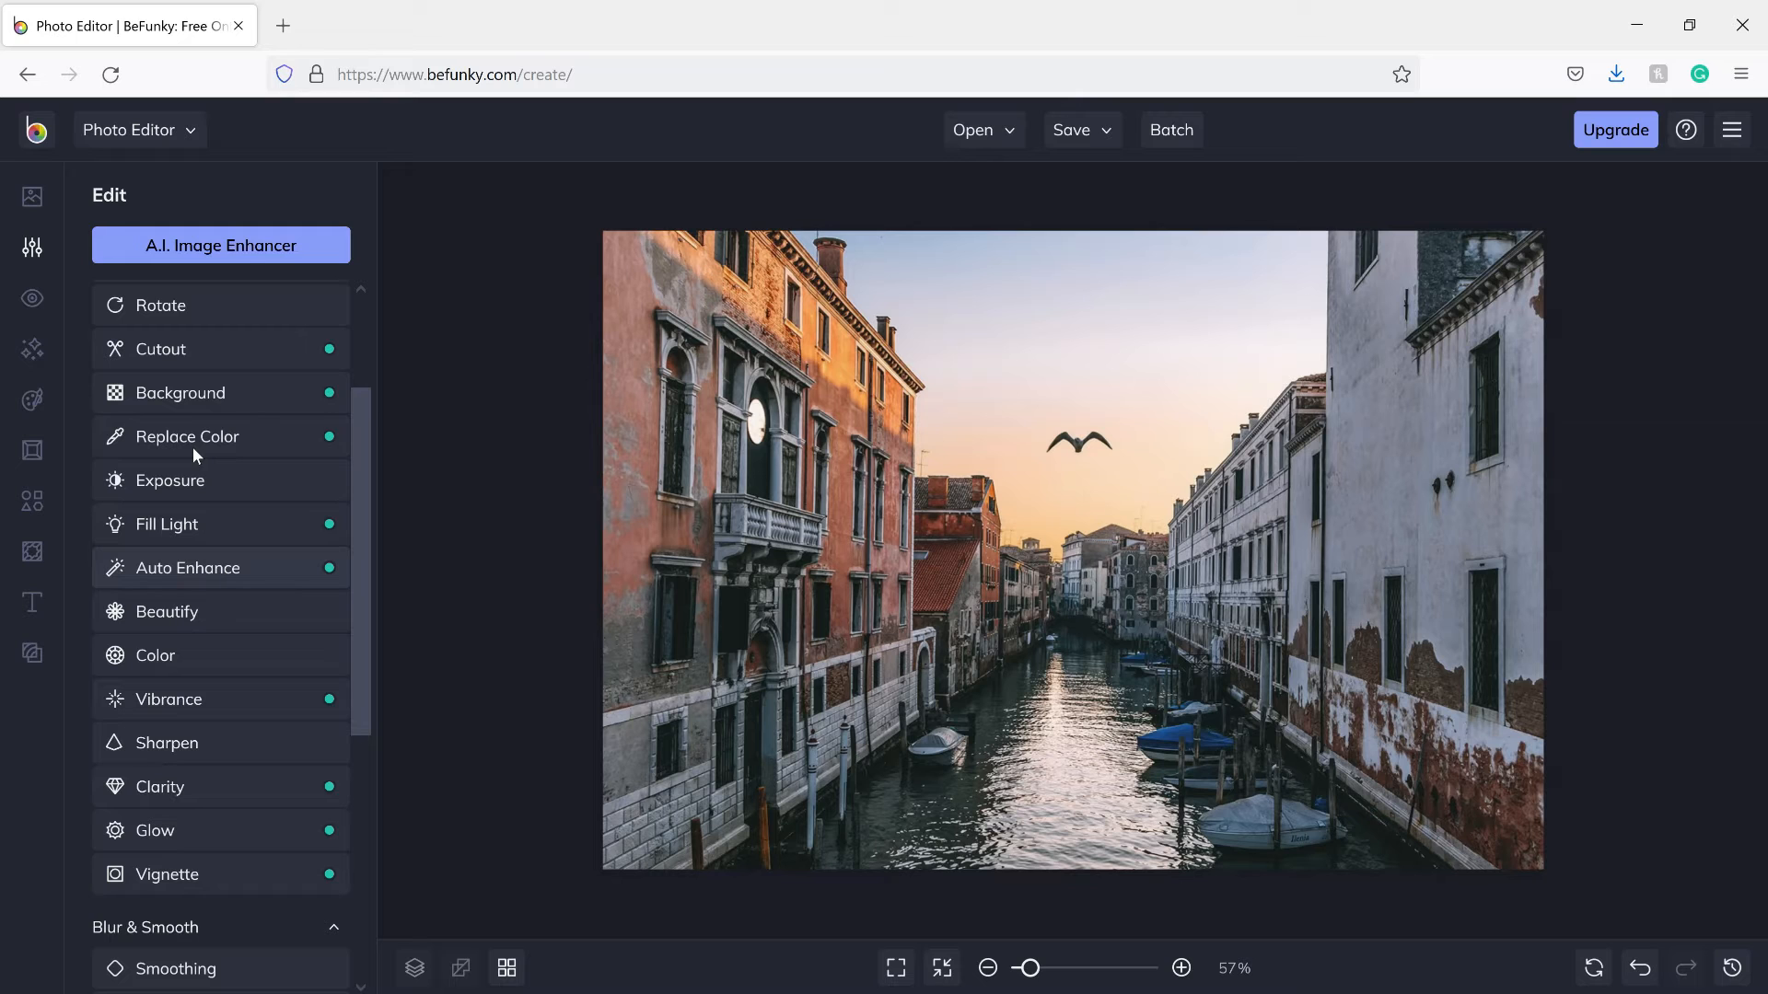
{"action": "left_click", "coordinate": [205, 479]}
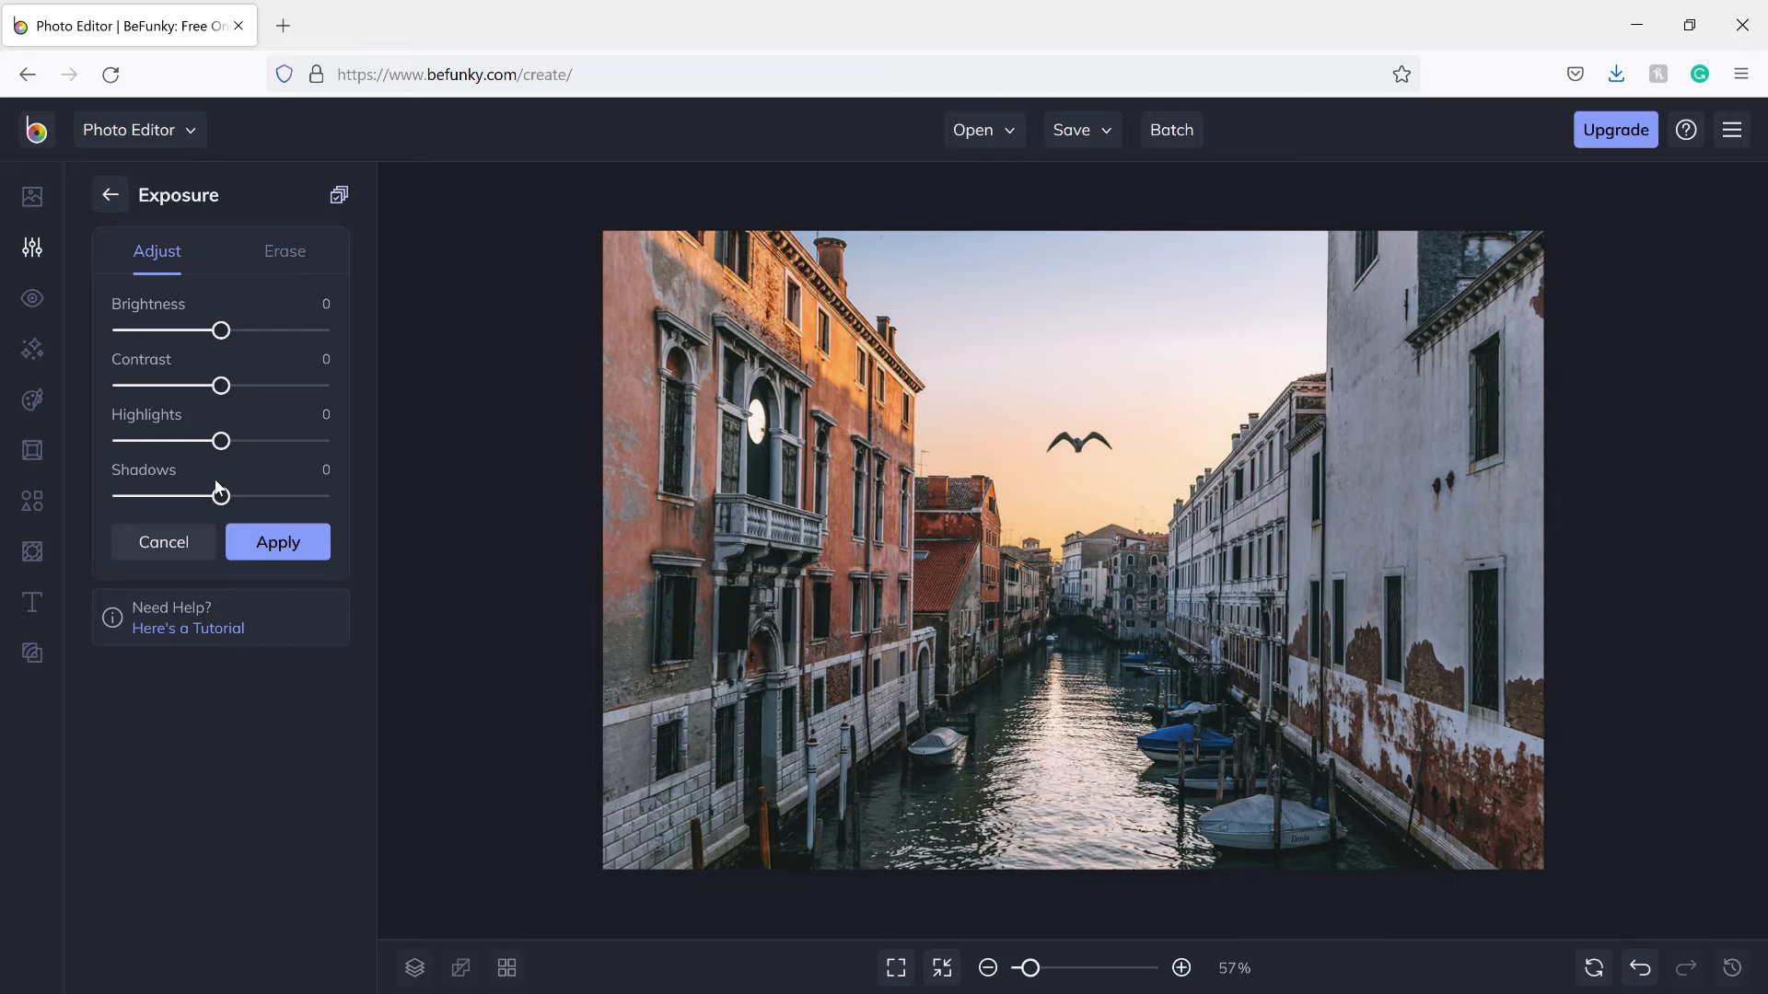
{"action": "mouse_move", "coordinate": [221, 330]}
{"action": "left_mouse_down"}
{"action": "mouse_move", "coordinate": [318, 331]}
{"action": "mouse_move", "coordinate": [115, 331]}
{"action": "mouse_move", "coordinate": [328, 320]}
{"action": "mouse_move", "coordinate": [138, 330]}
{"action": "mouse_move", "coordinate": [222, 334]}
{"action": "left_mouse_up"}
{"action": "mouse_move", "coordinate": [221, 441]}
{"action": "left_mouse_down"}
{"action": "mouse_move", "coordinate": [117, 448]}
{"action": "mouse_move", "coordinate": [332, 447]}
{"action": "mouse_move", "coordinate": [166, 462]}
{"action": "mouse_move", "coordinate": [119, 442]}
{"action": "mouse_move", "coordinate": [129, 458]}
{"action": "mouse_move", "coordinate": [227, 445]}
{"action": "left_mouse_up"}
{"action": "left_click_drag", "start_coordinate": [221, 496], "coordinate": [185, 498]}
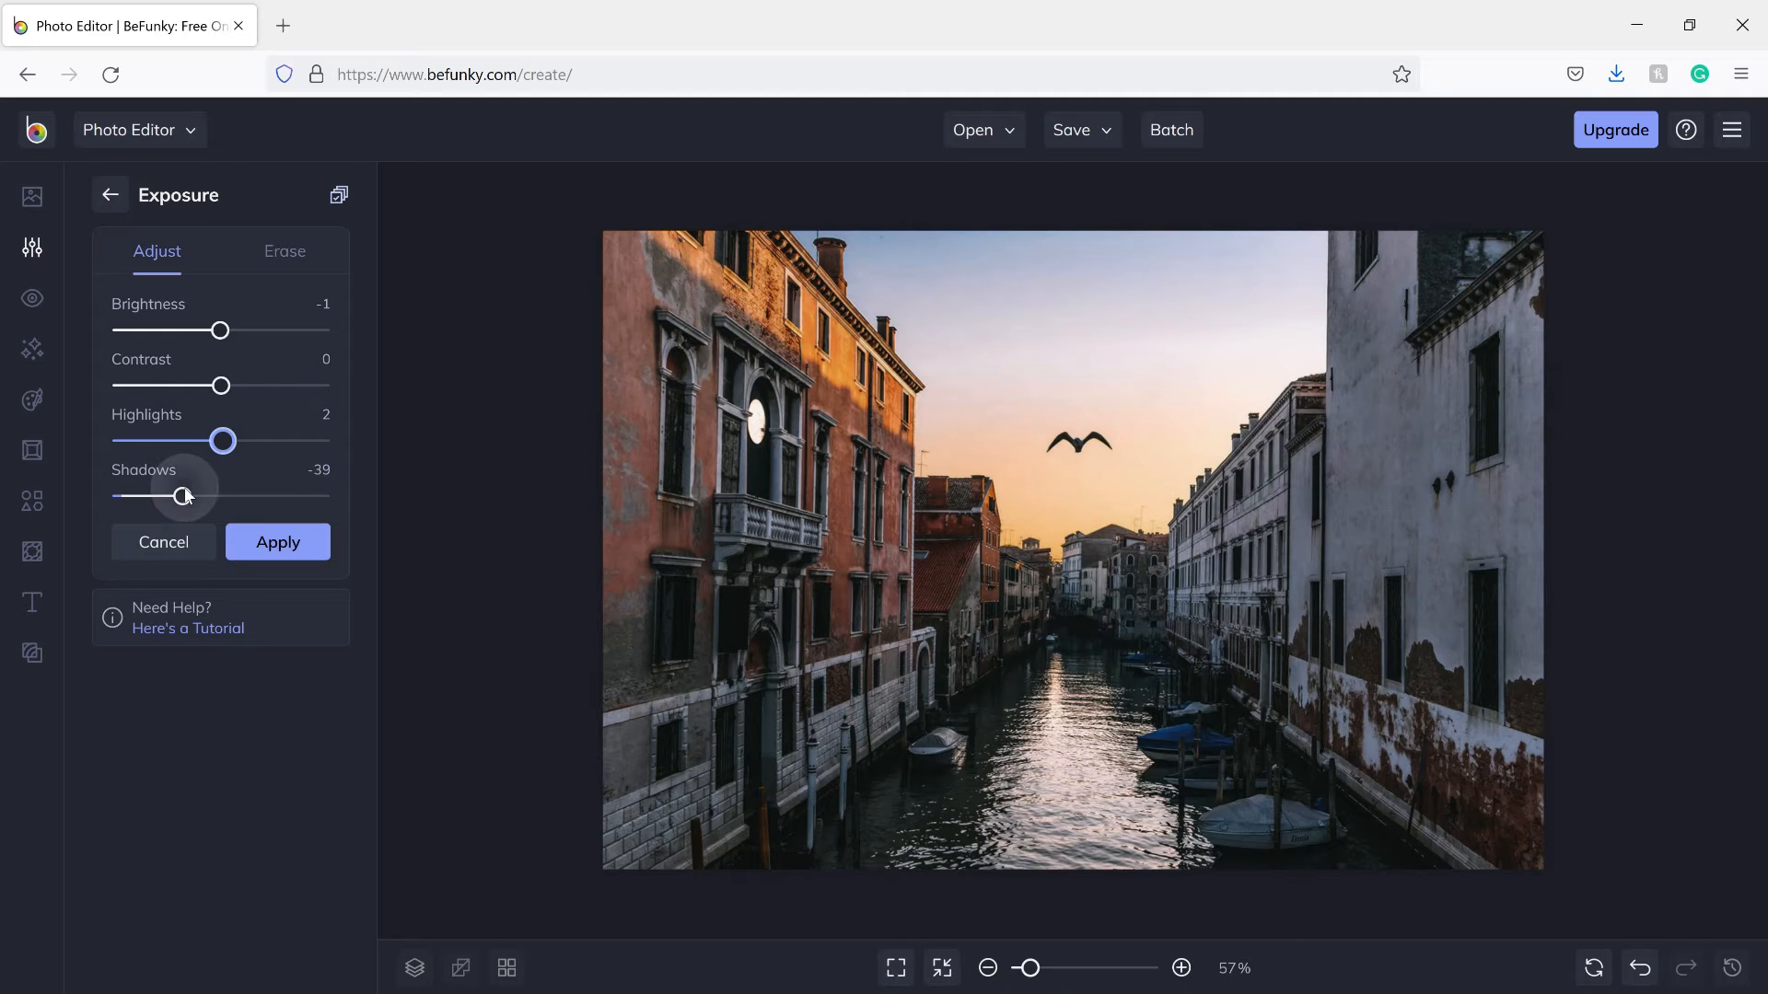
{"action": "mouse_move", "coordinate": [223, 442]}
{"action": "left_mouse_down"}
{"action": "mouse_move", "coordinate": [264, 442]}
{"action": "mouse_move", "coordinate": [248, 441]}
{"action": "left_mouse_up"}
{"action": "left_click_drag", "start_coordinate": [183, 497], "coordinate": [203, 448]}
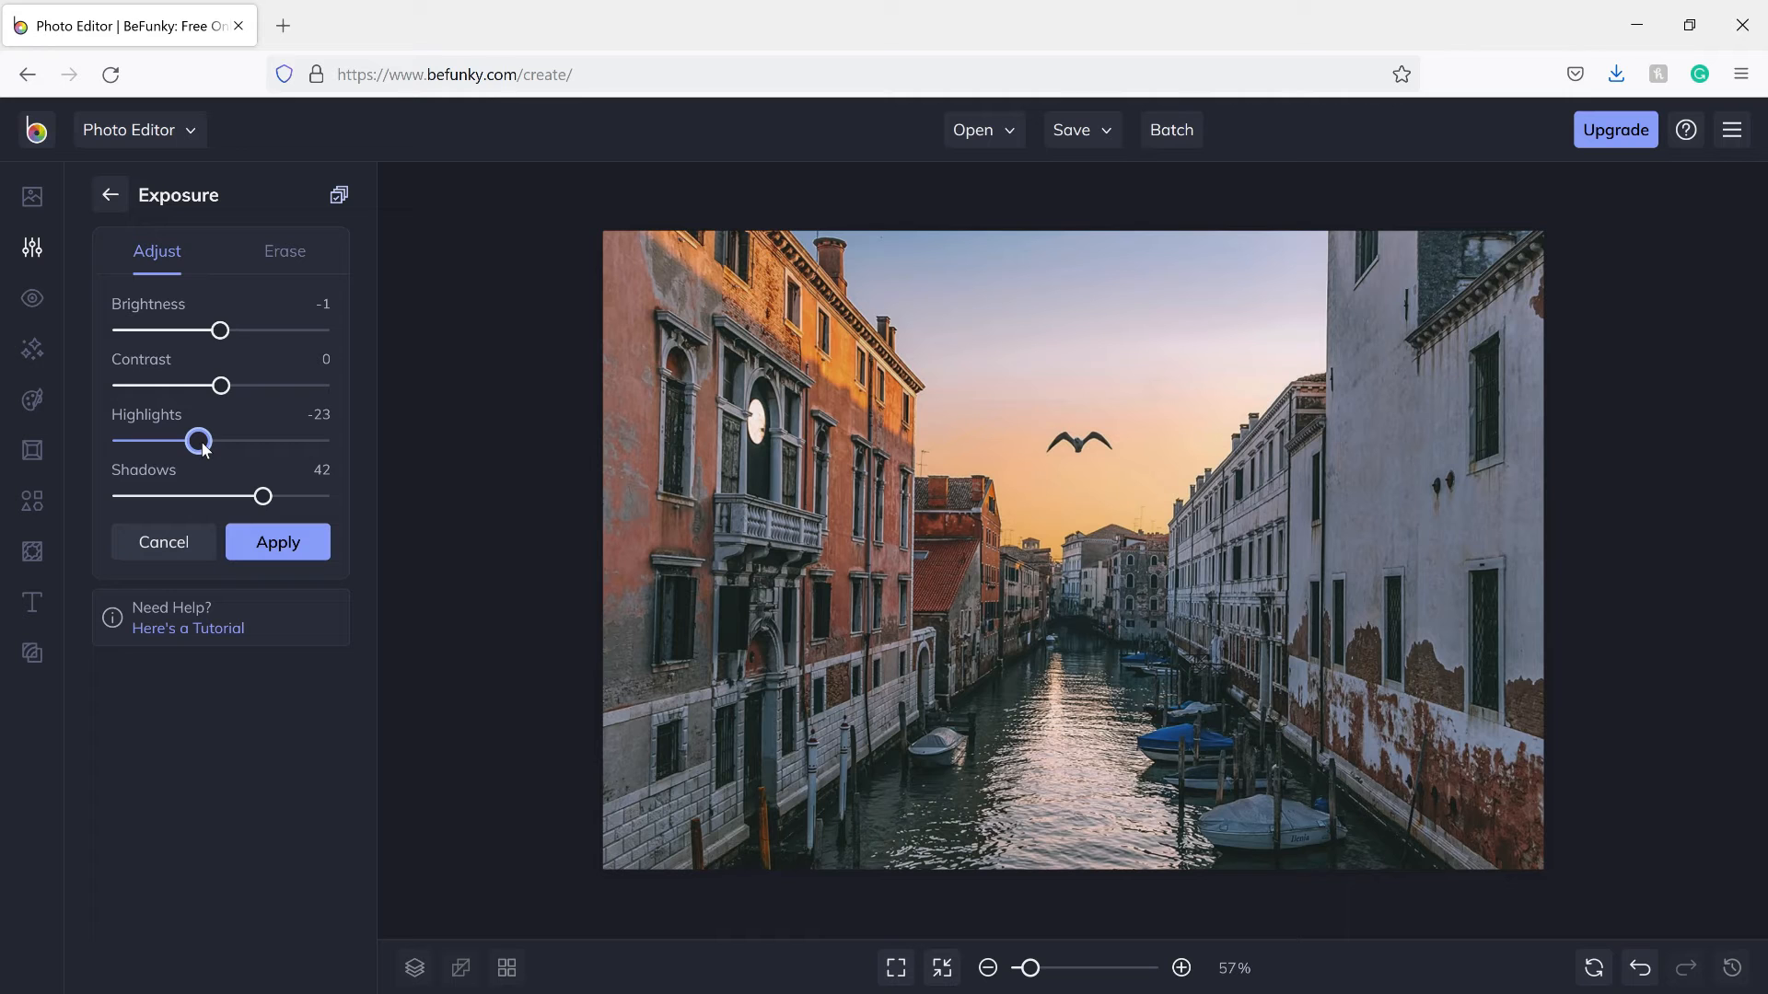
{"action": "left_click_drag", "start_coordinate": [221, 386], "coordinate": [266, 388]}
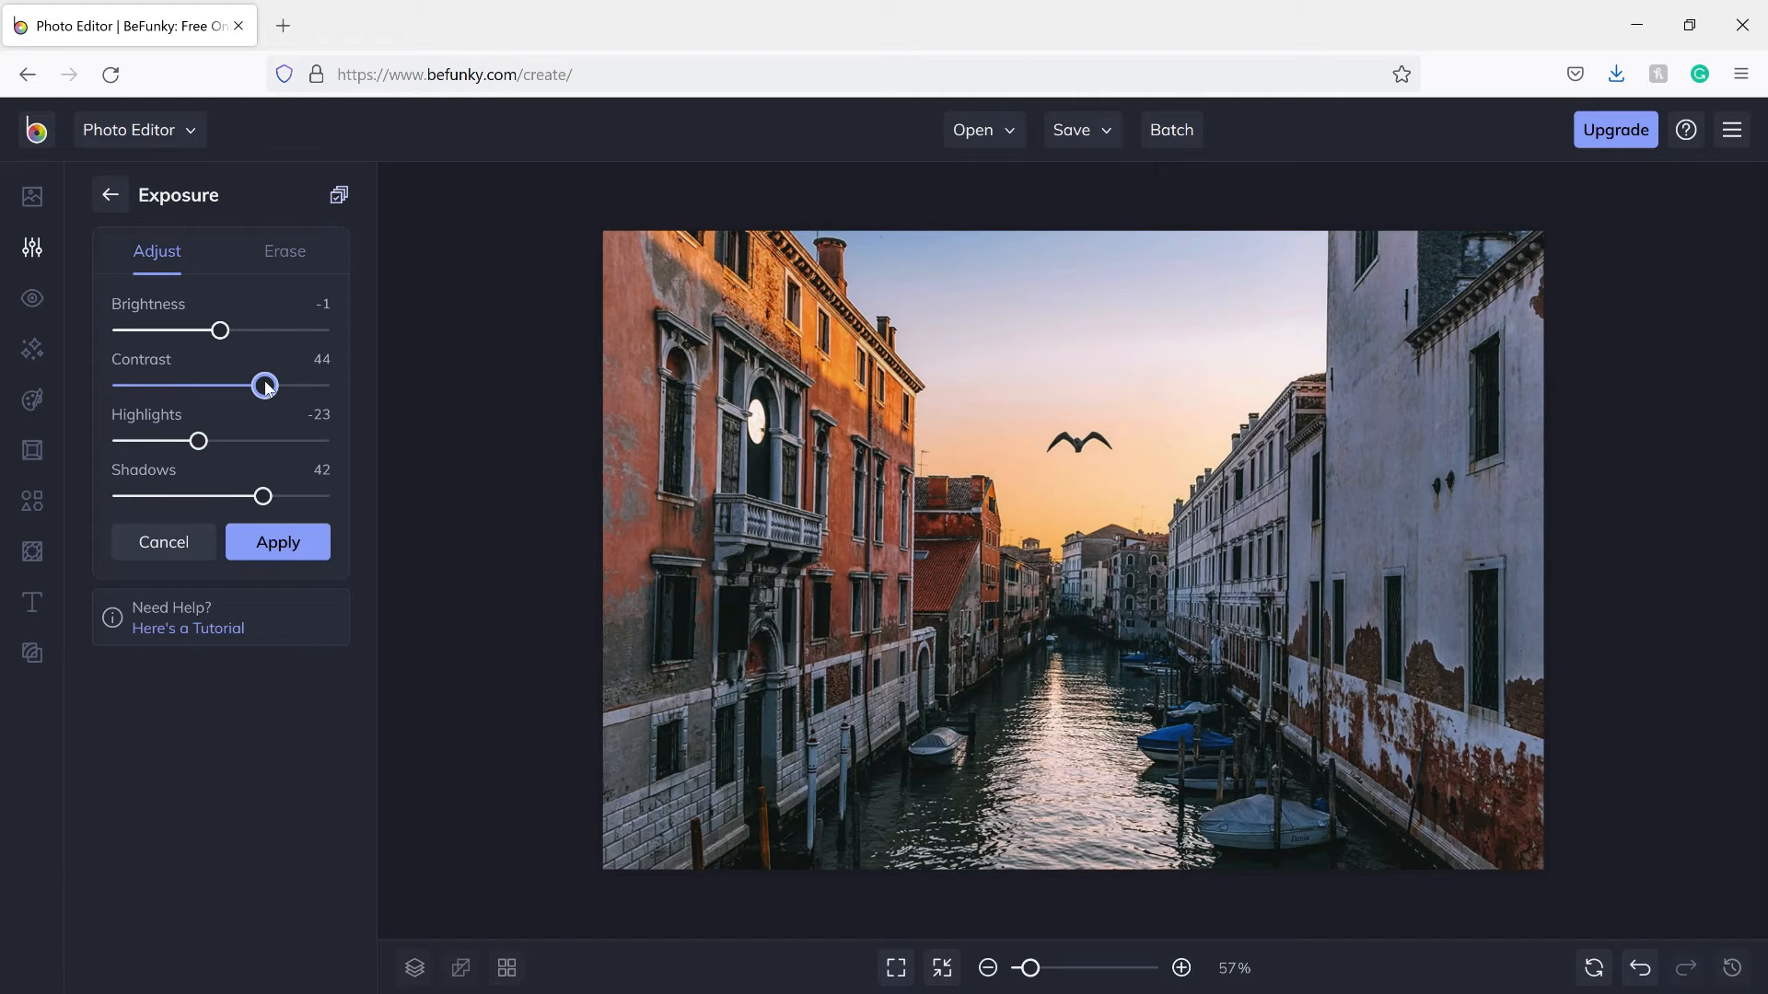
{"action": "left_click", "coordinate": [169, 545]}
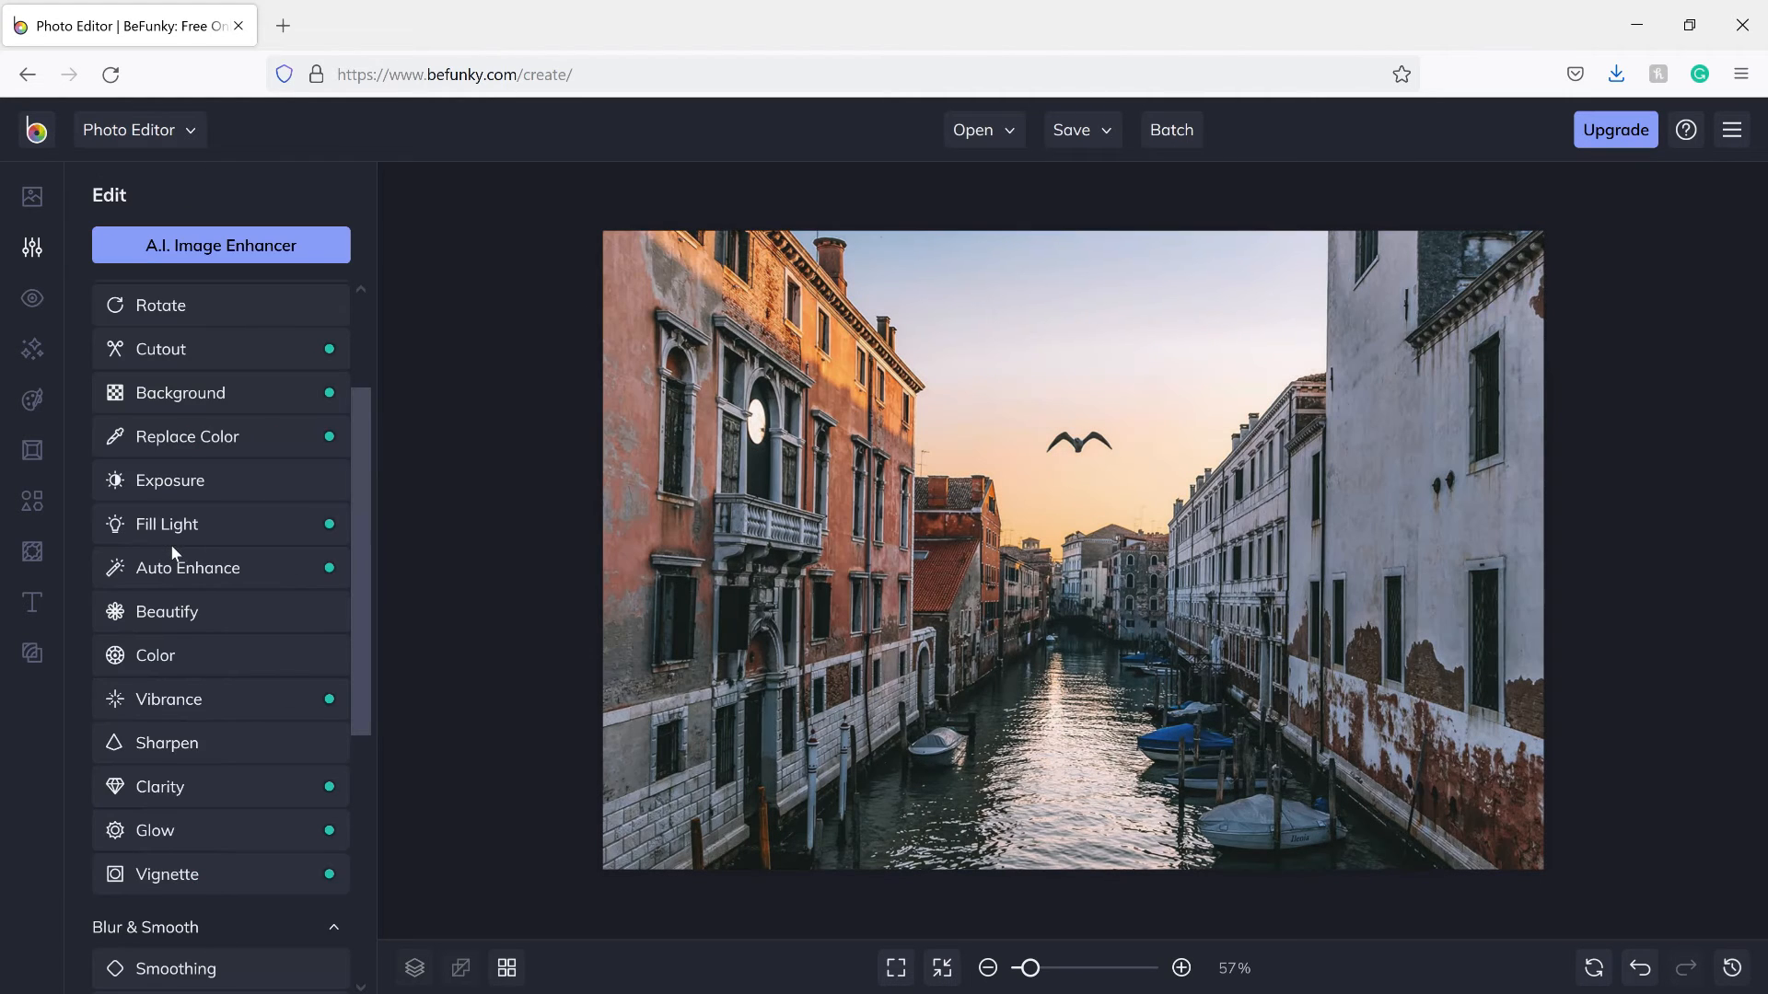
Try sharpening the photo, comparing amounts of 0%, 23% and 20% on an enlarged view, and discard the adjustment.
{"action": "scroll", "coordinate": [182, 465], "scroll_direction": "down", "scroll_amount": 1}
{"action": "scroll", "coordinate": [182, 465], "scroll_direction": "down", "scroll_amount": 1}
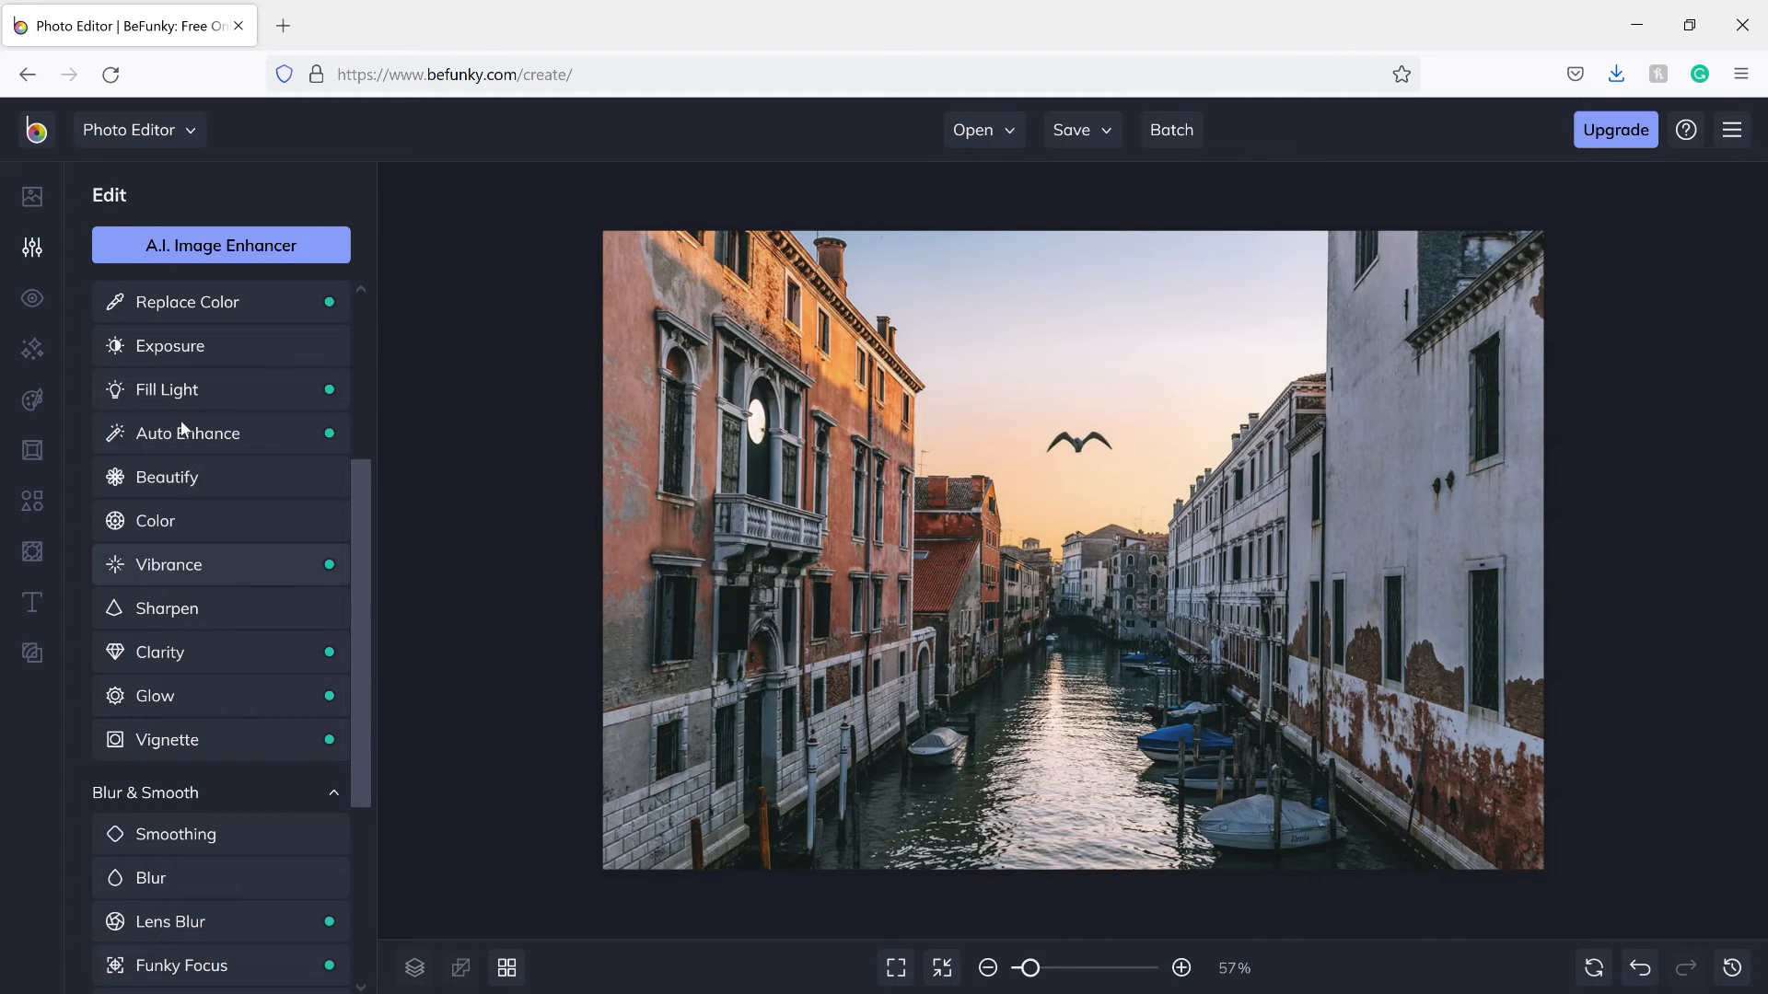
{"action": "scroll", "coordinate": [149, 582], "scroll_direction": "down", "scroll_amount": 2}
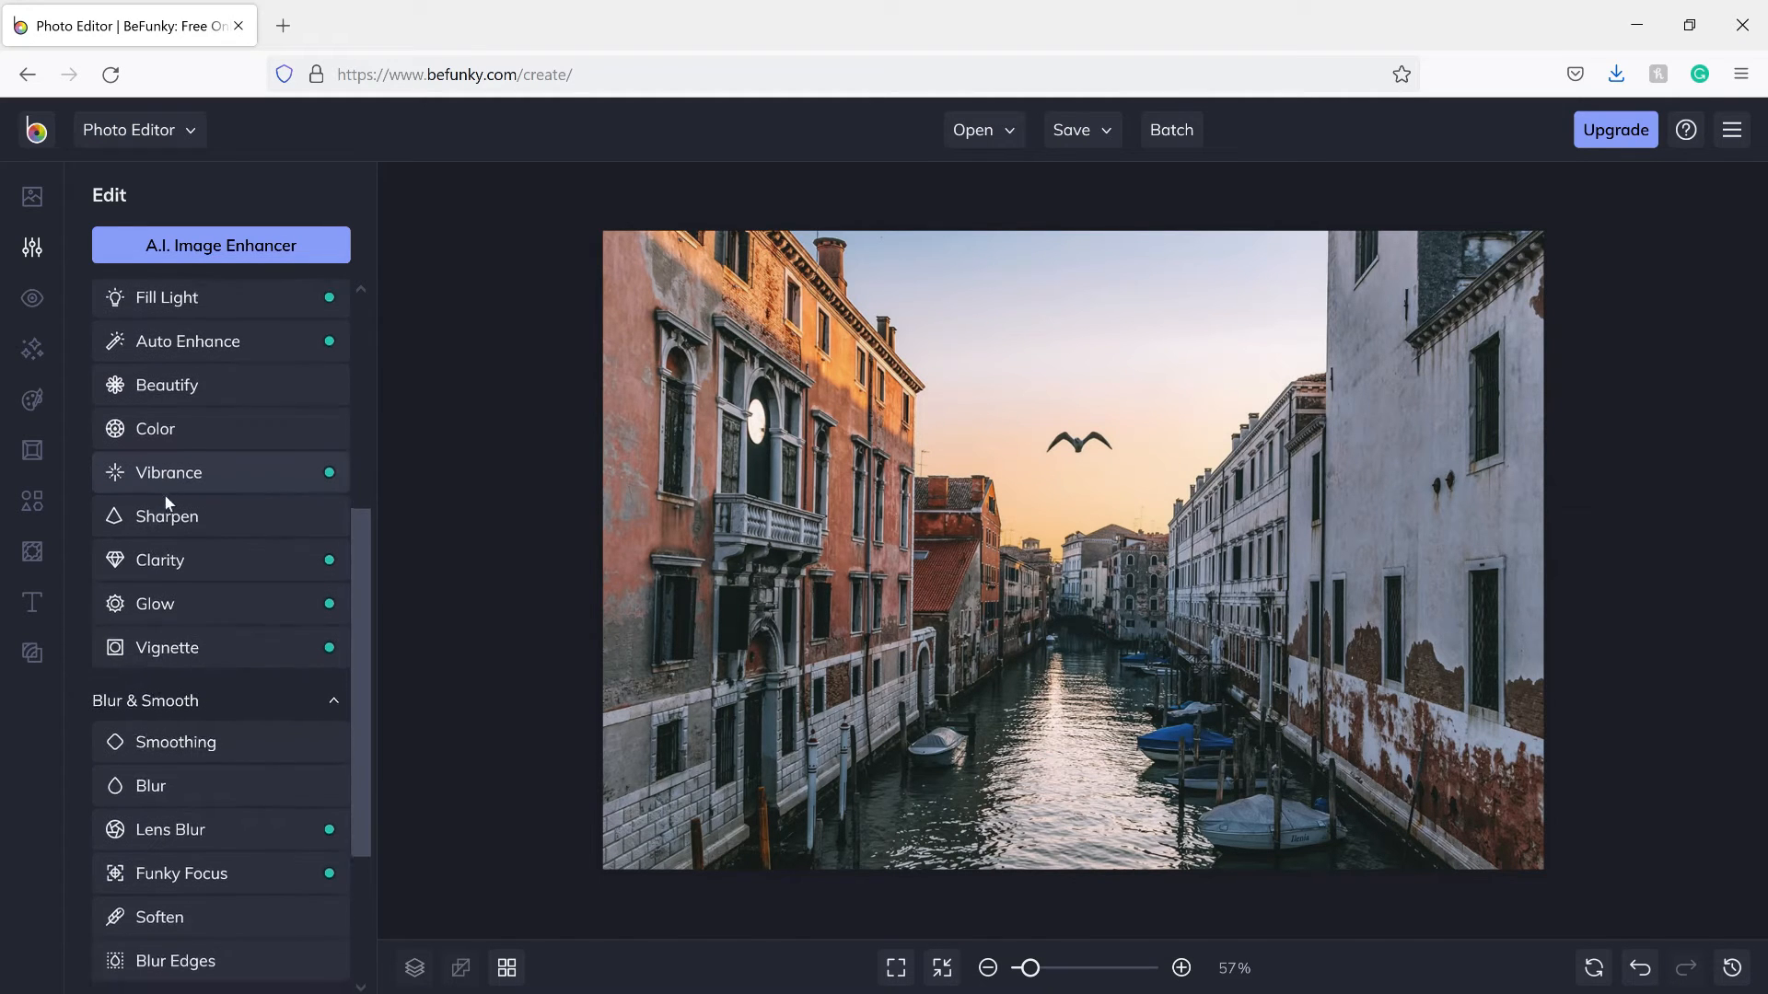
{"action": "scroll", "coordinate": [147, 381], "scroll_direction": "down", "scroll_amount": 2}
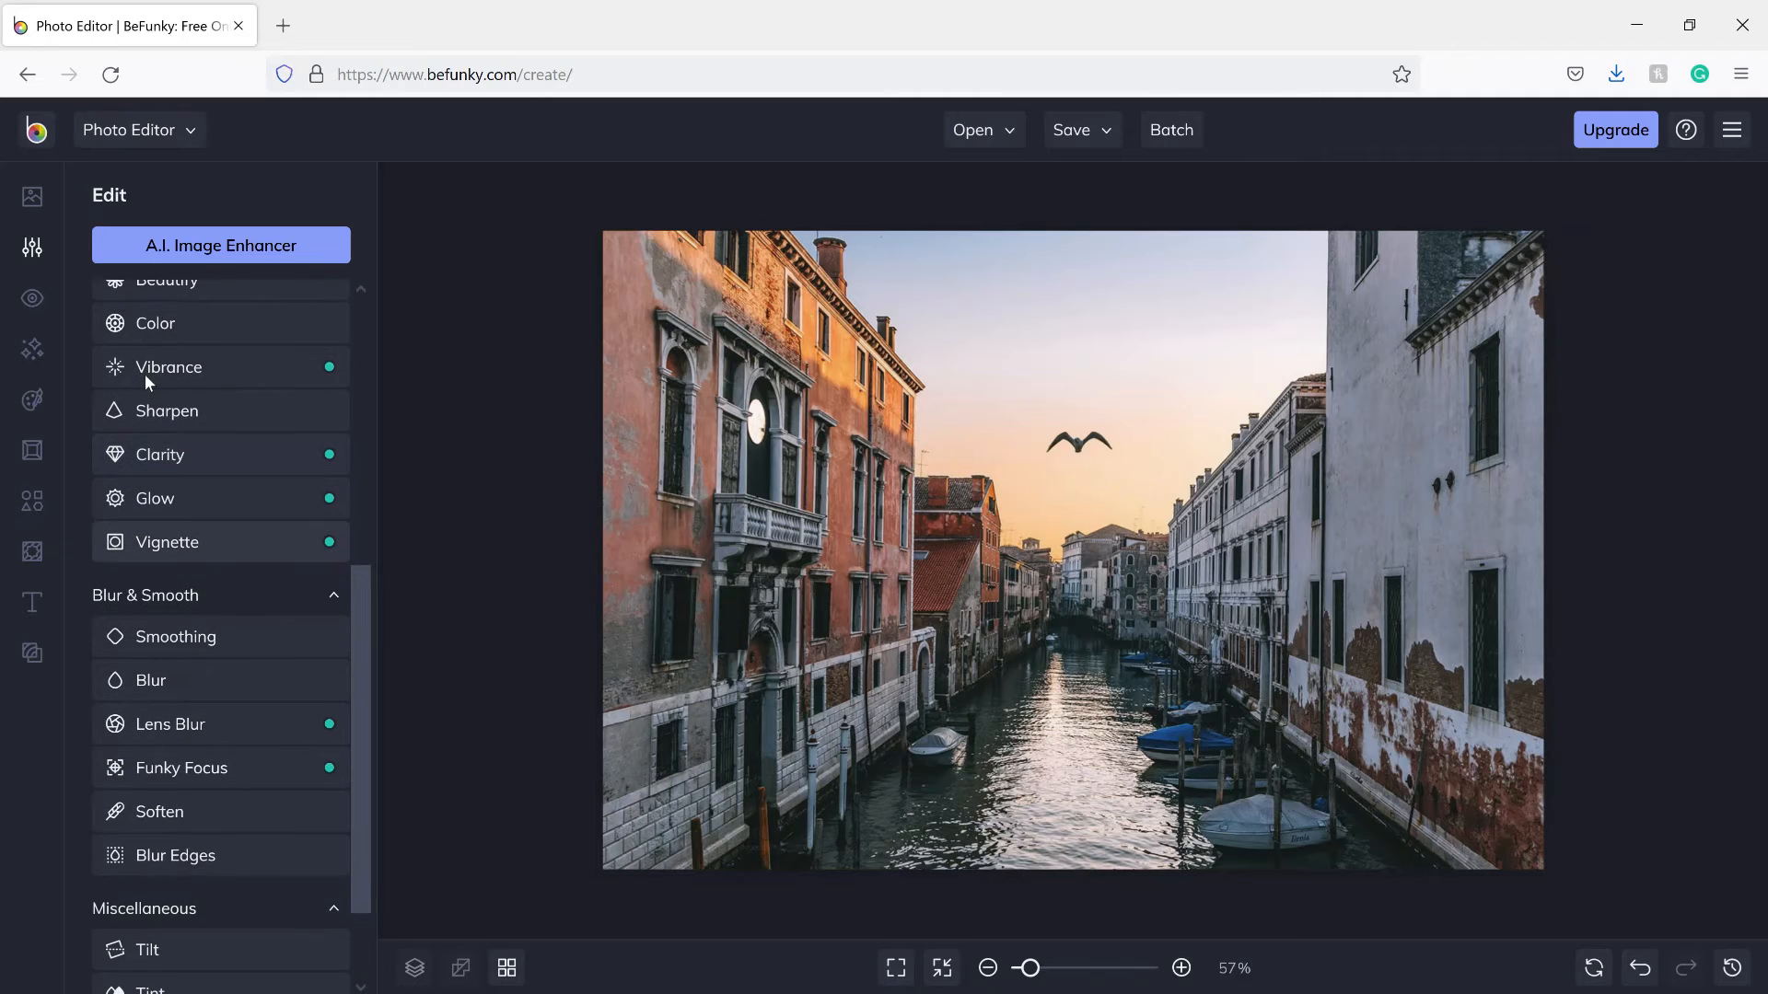
{"action": "left_click", "coordinate": [202, 409]}
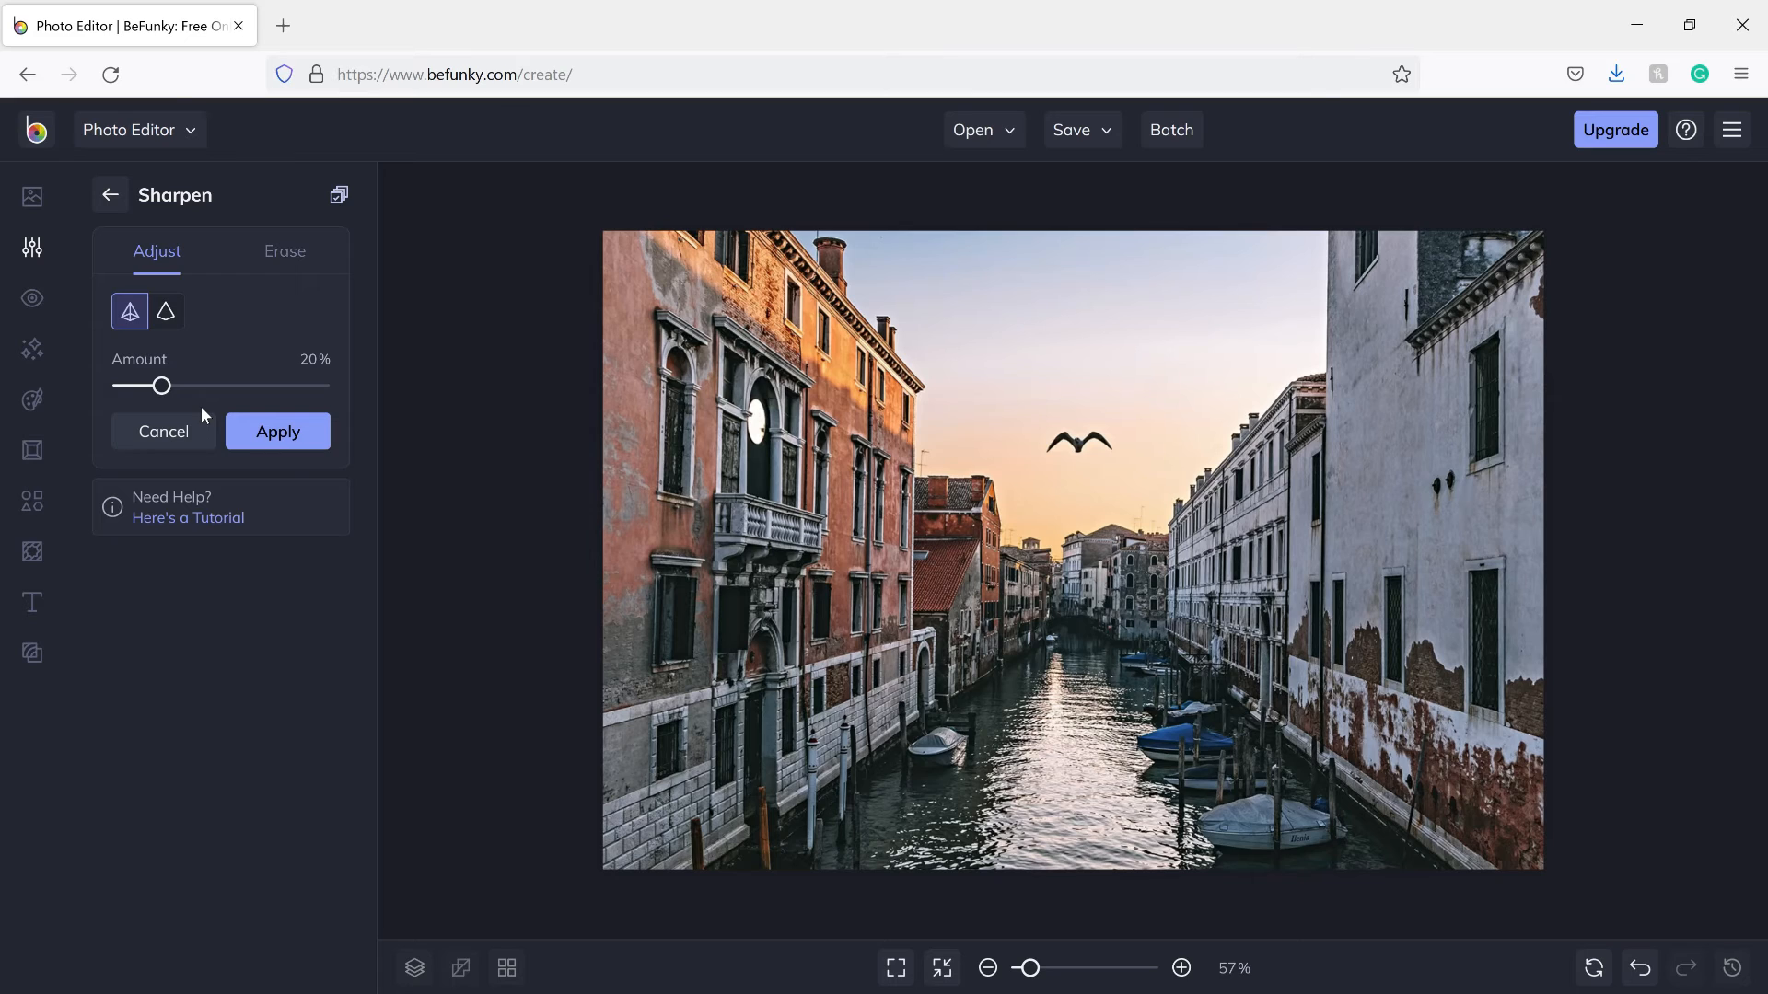
{"action": "left_click", "coordinate": [1186, 974]}
{"action": "left_click", "coordinate": [1186, 974]}
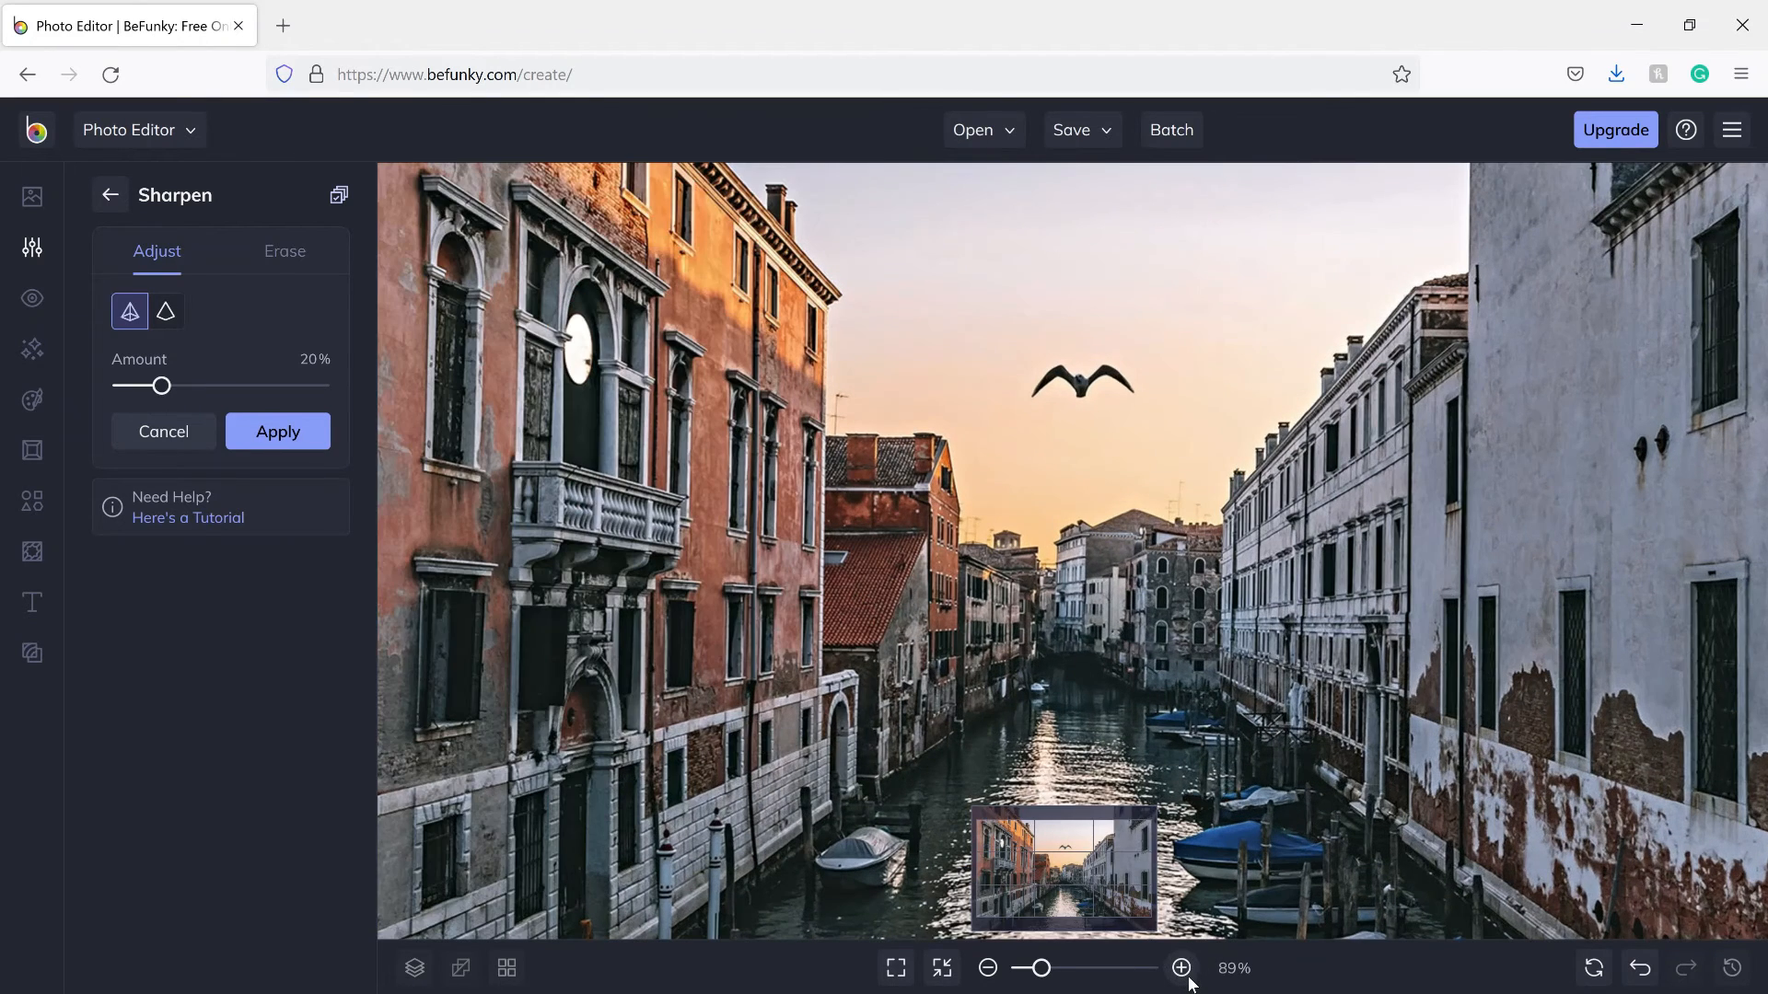
{"action": "left_click", "coordinate": [1182, 976]}
{"action": "left_click", "coordinate": [987, 971]}
{"action": "left_click_drag", "start_coordinate": [161, 386], "coordinate": [57, 379]}
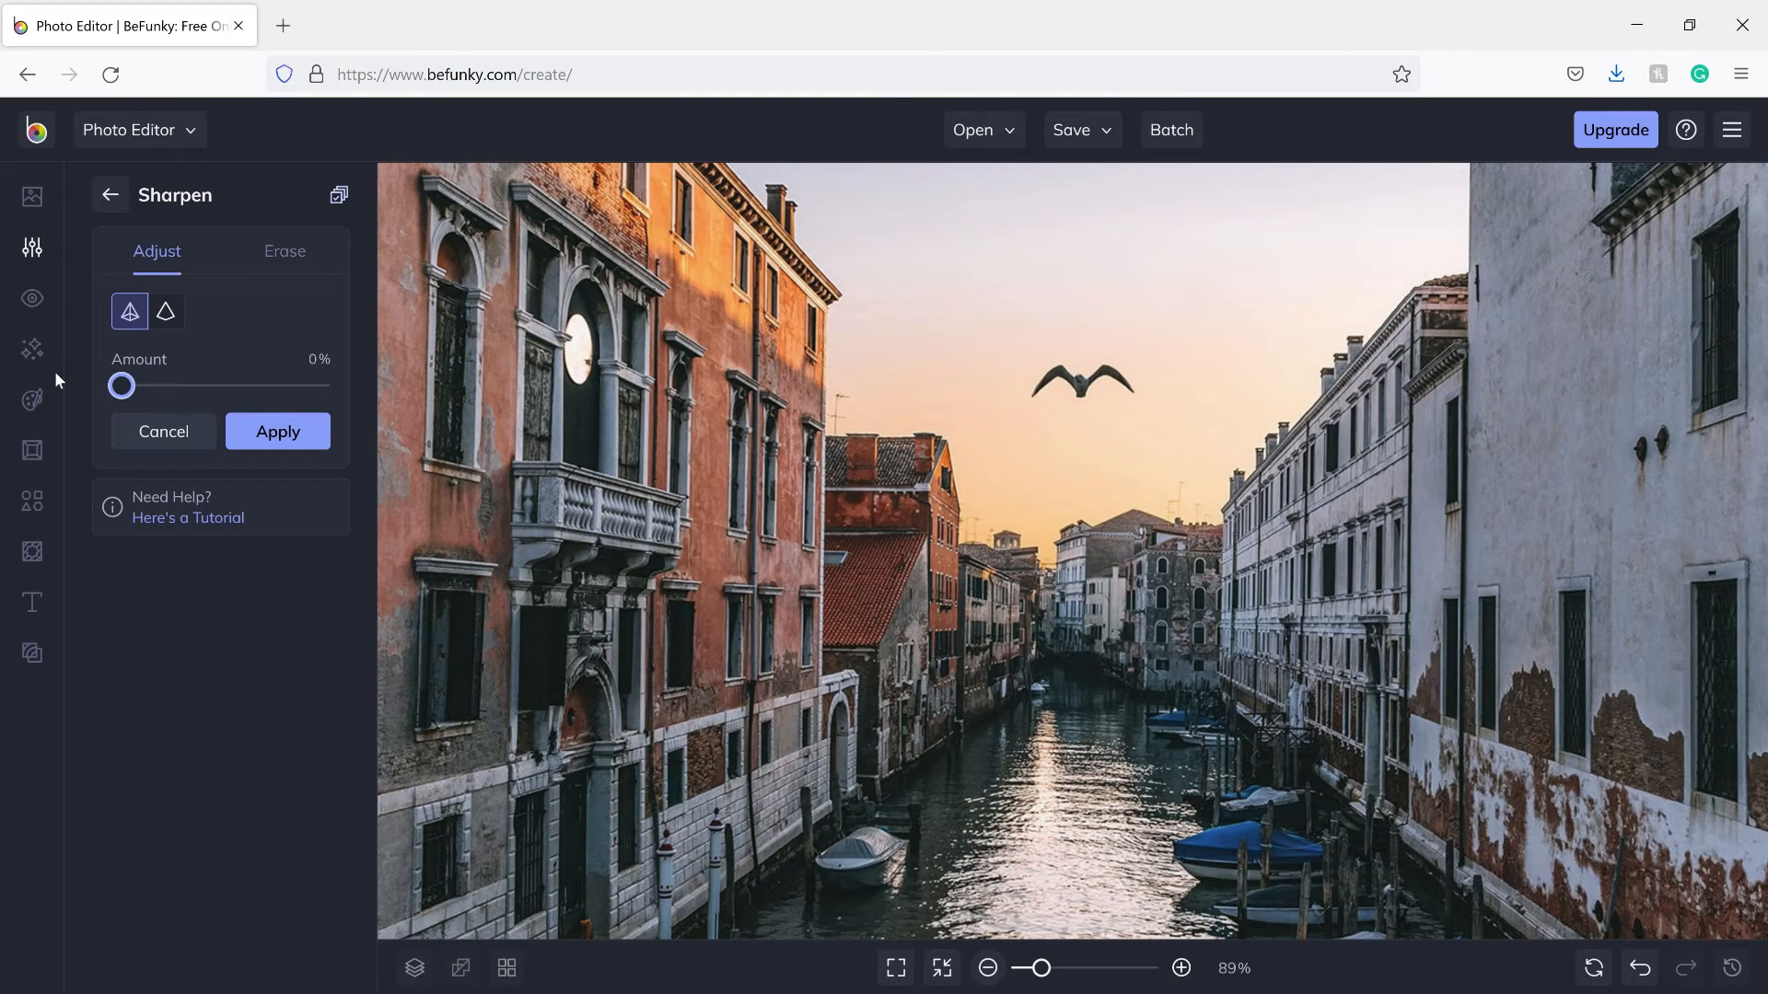
{"action": "mouse_move", "coordinate": [54, 372]}
{"action": "left_mouse_down"}
{"action": "mouse_move", "coordinate": [344, 367]}
{"action": "mouse_move", "coordinate": [55, 345]}
{"action": "left_mouse_up"}
{"action": "left_click", "coordinate": [164, 386]}
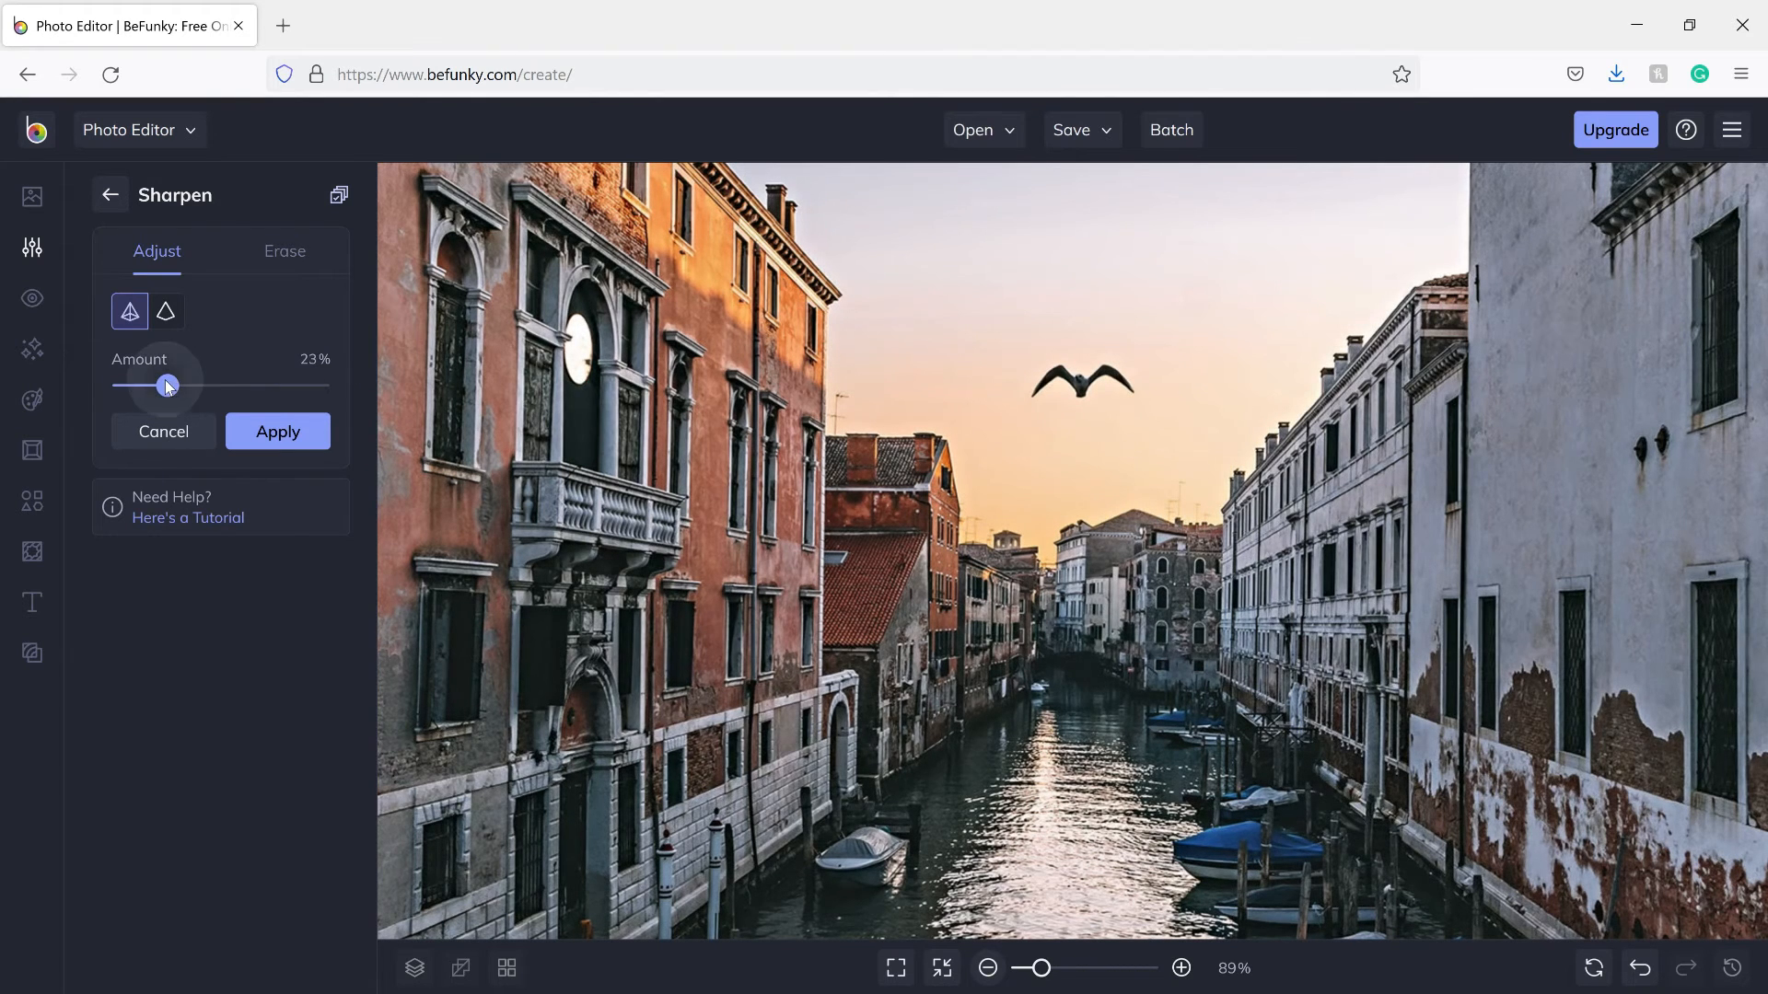
{"action": "left_click_drag", "start_coordinate": [164, 386], "coordinate": [161, 386]}
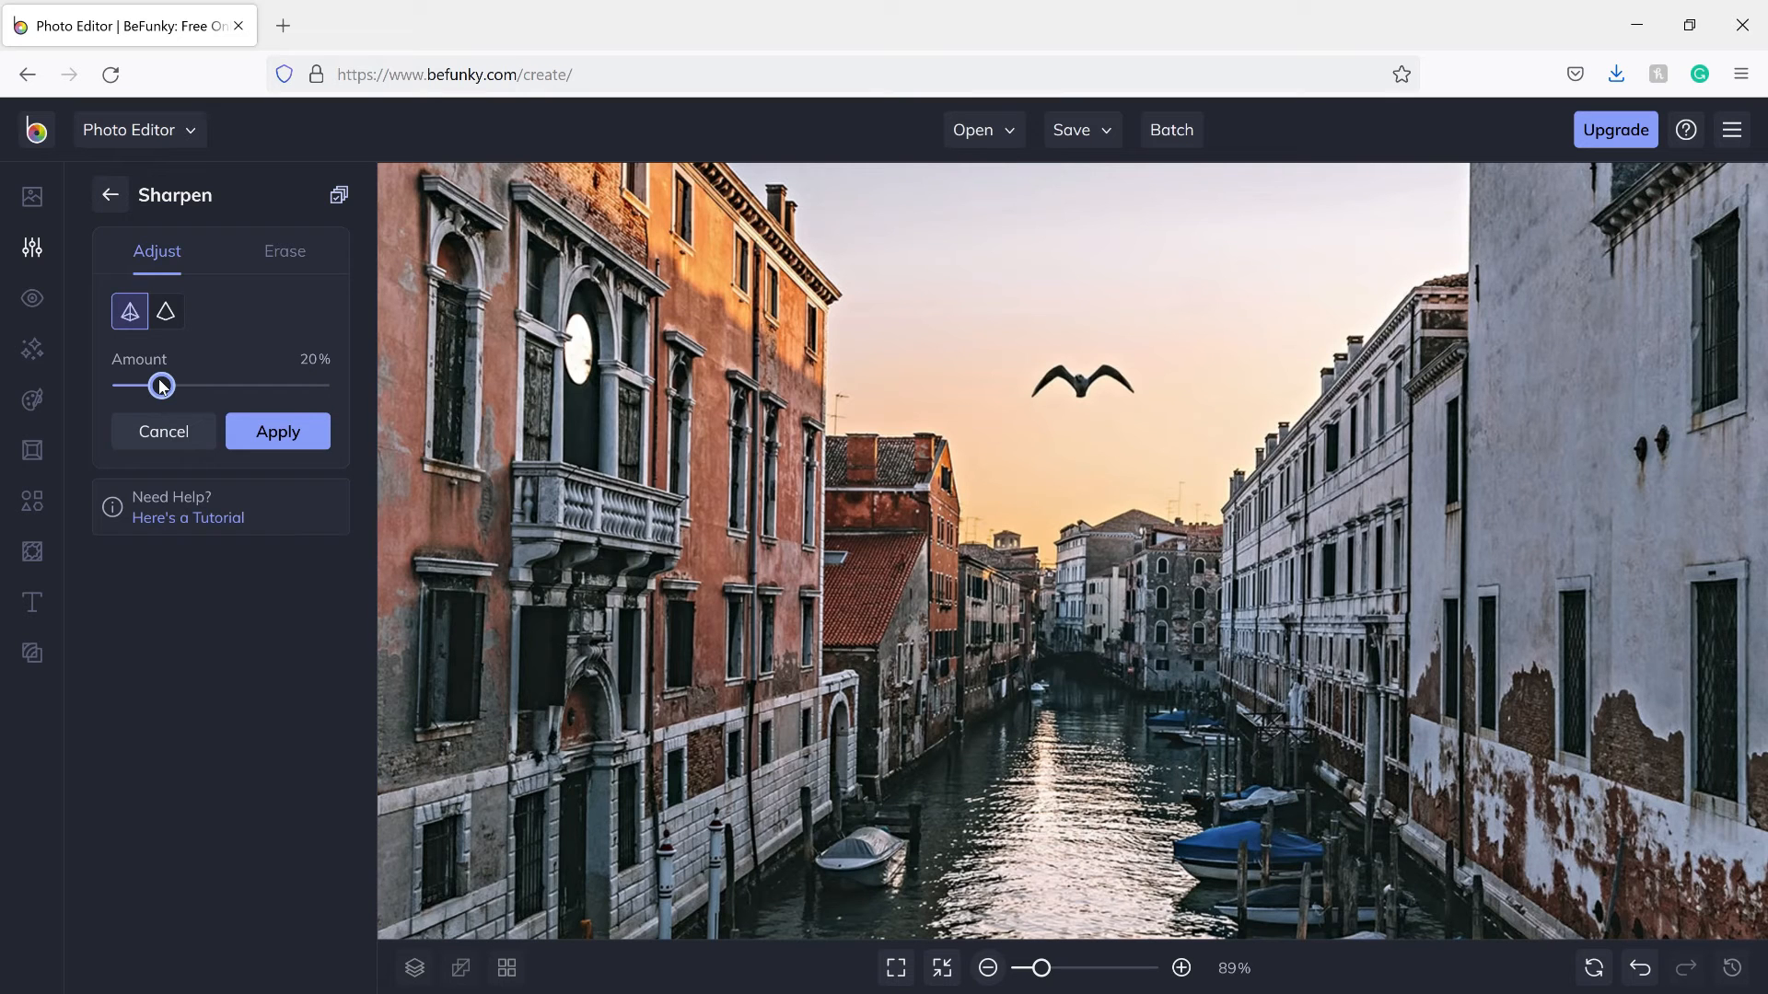
{"action": "left_click", "coordinate": [148, 438]}
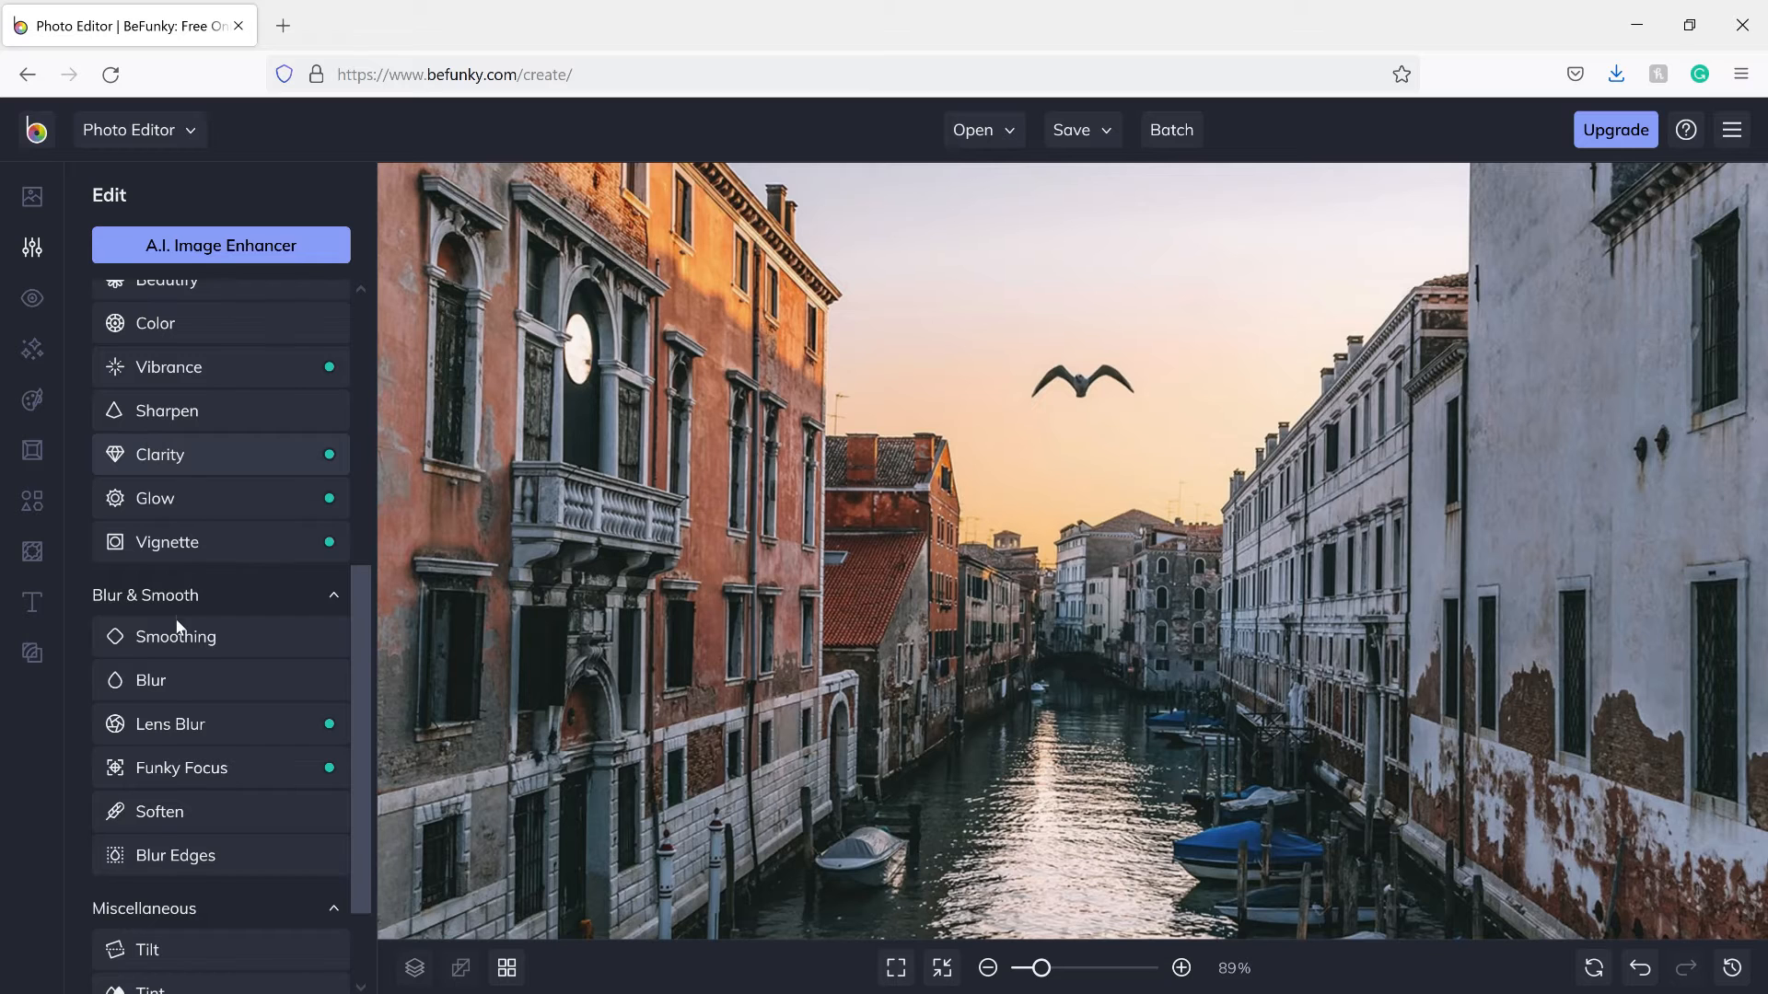
Try the Smoothing adjustment on the photo, reduce its amount to 0%, and discard it.
{"action": "scroll", "coordinate": [157, 632], "scroll_direction": "down", "scroll_amount": 2}
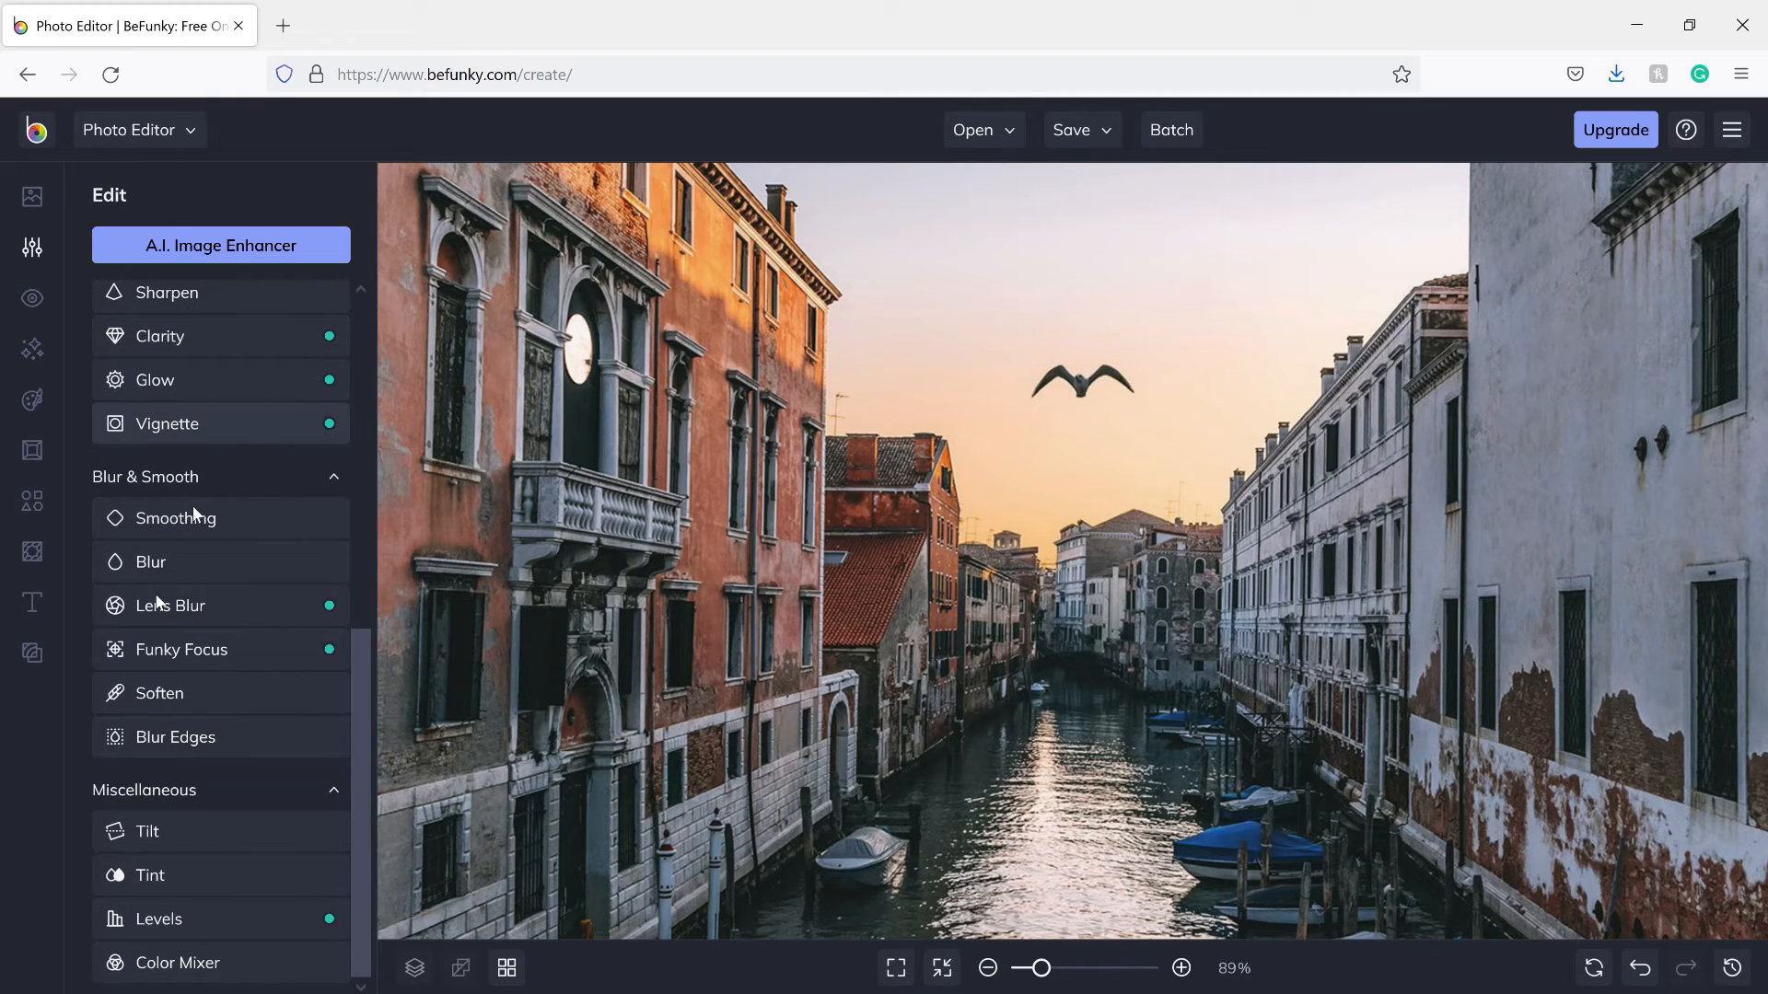
{"action": "left_click", "coordinate": [195, 516]}
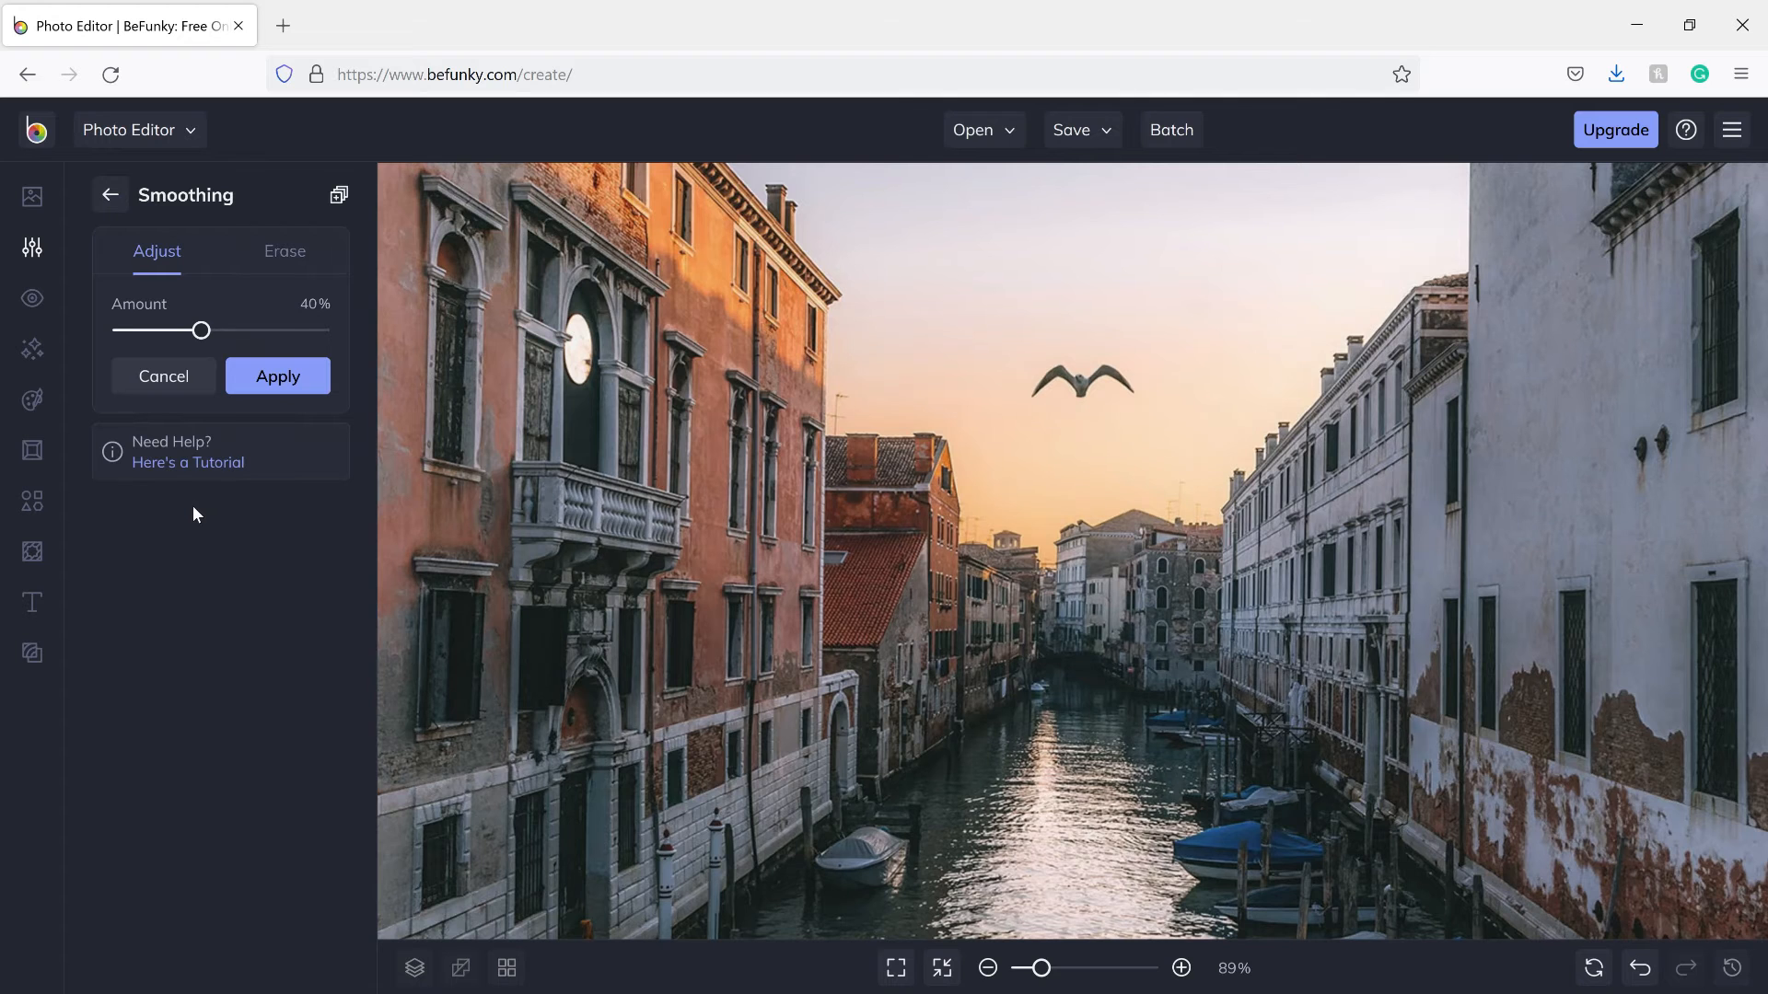
{"action": "left_click_drag", "start_coordinate": [200, 330], "coordinate": [120, 328]}
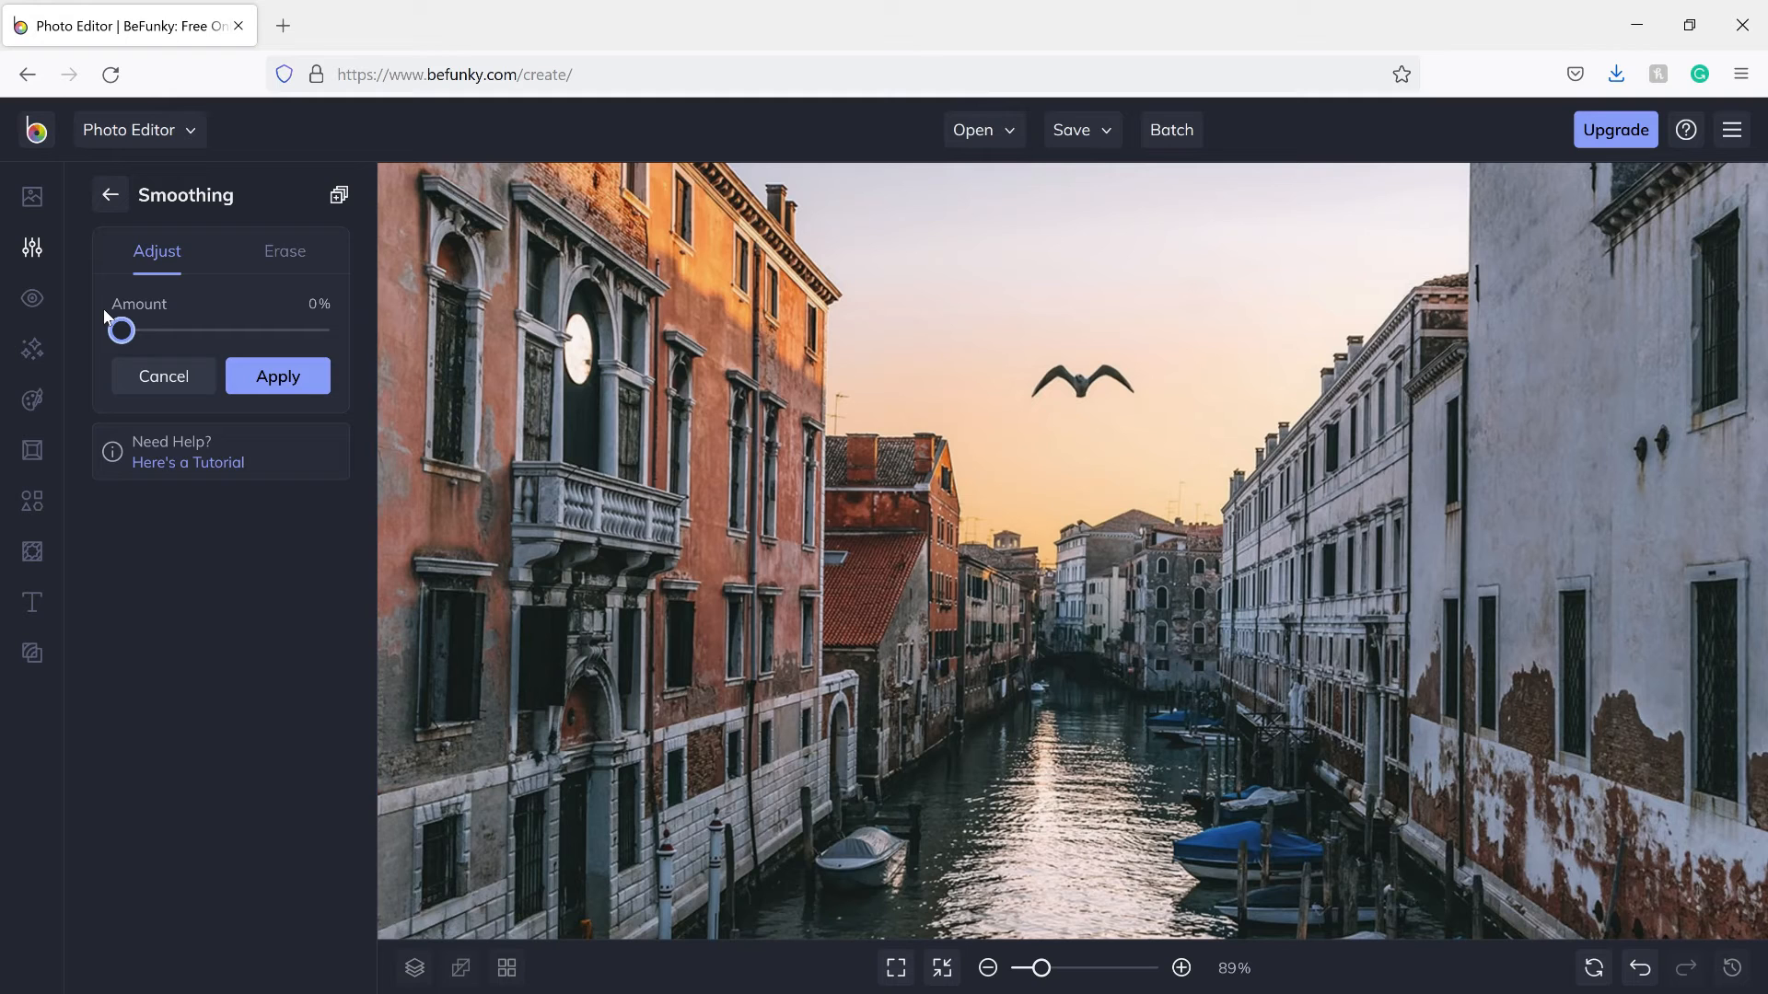
{"action": "left_click", "coordinate": [166, 378]}
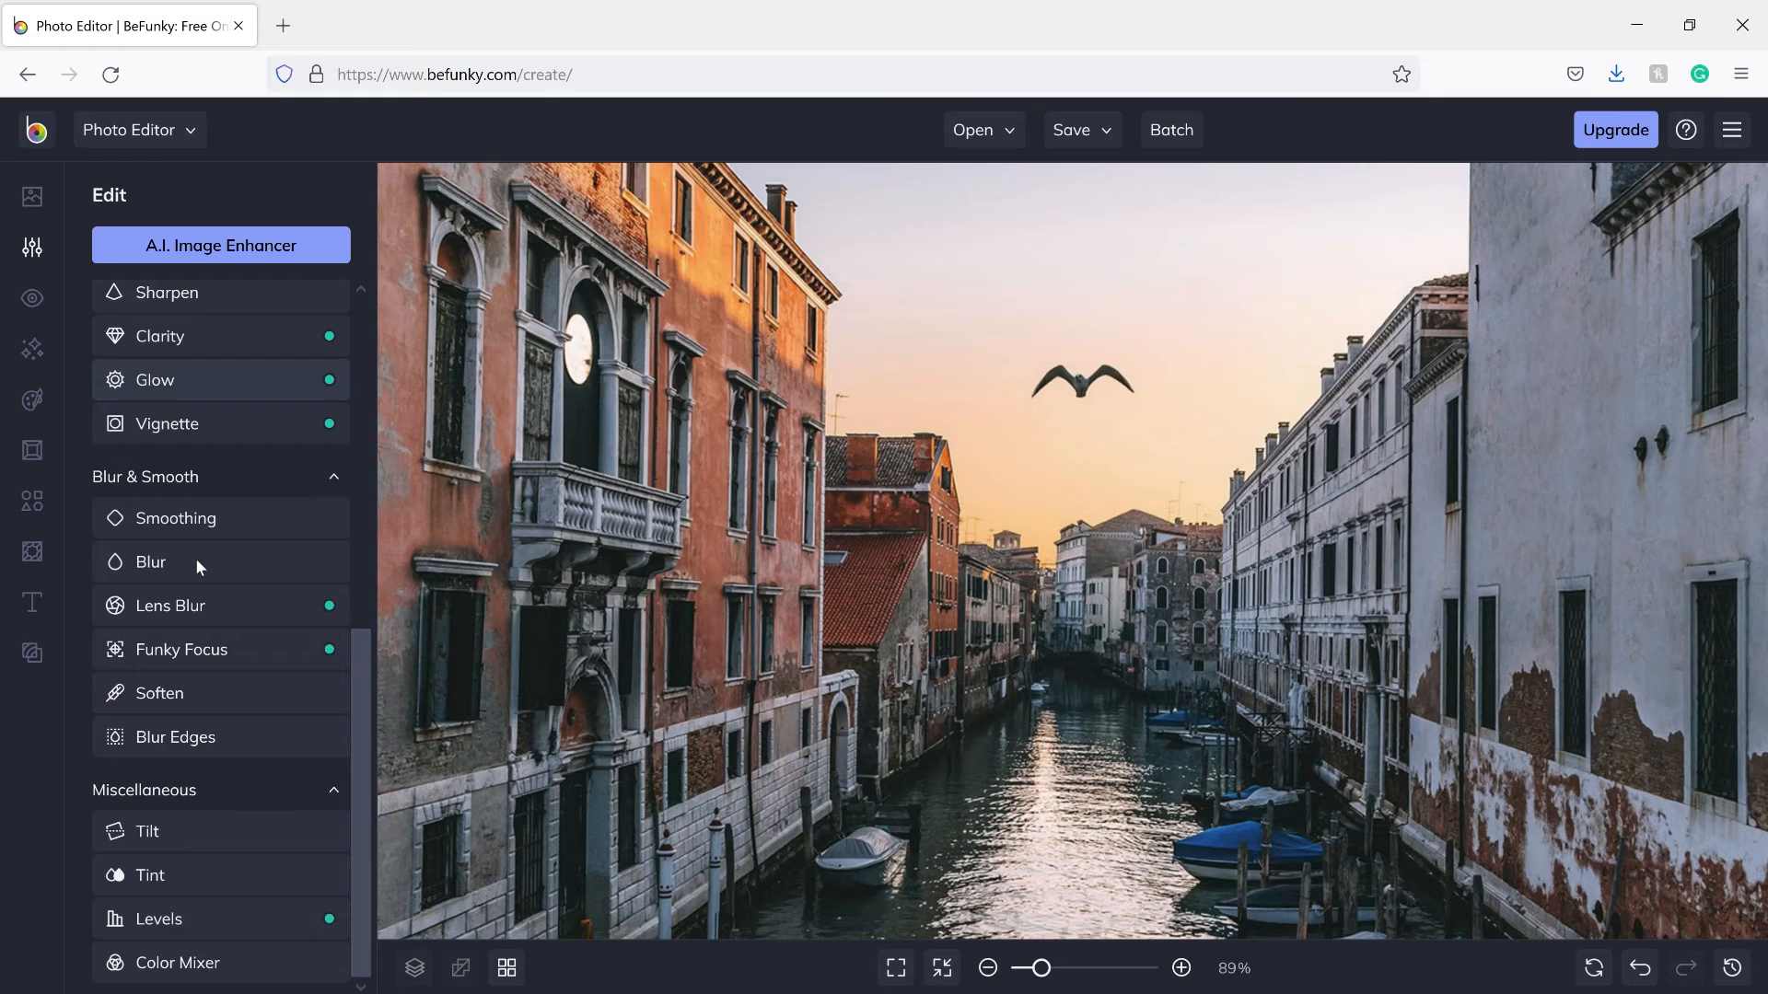
Try tilting the photo by 3° and discard the tilt.
{"action": "left_click", "coordinate": [208, 832]}
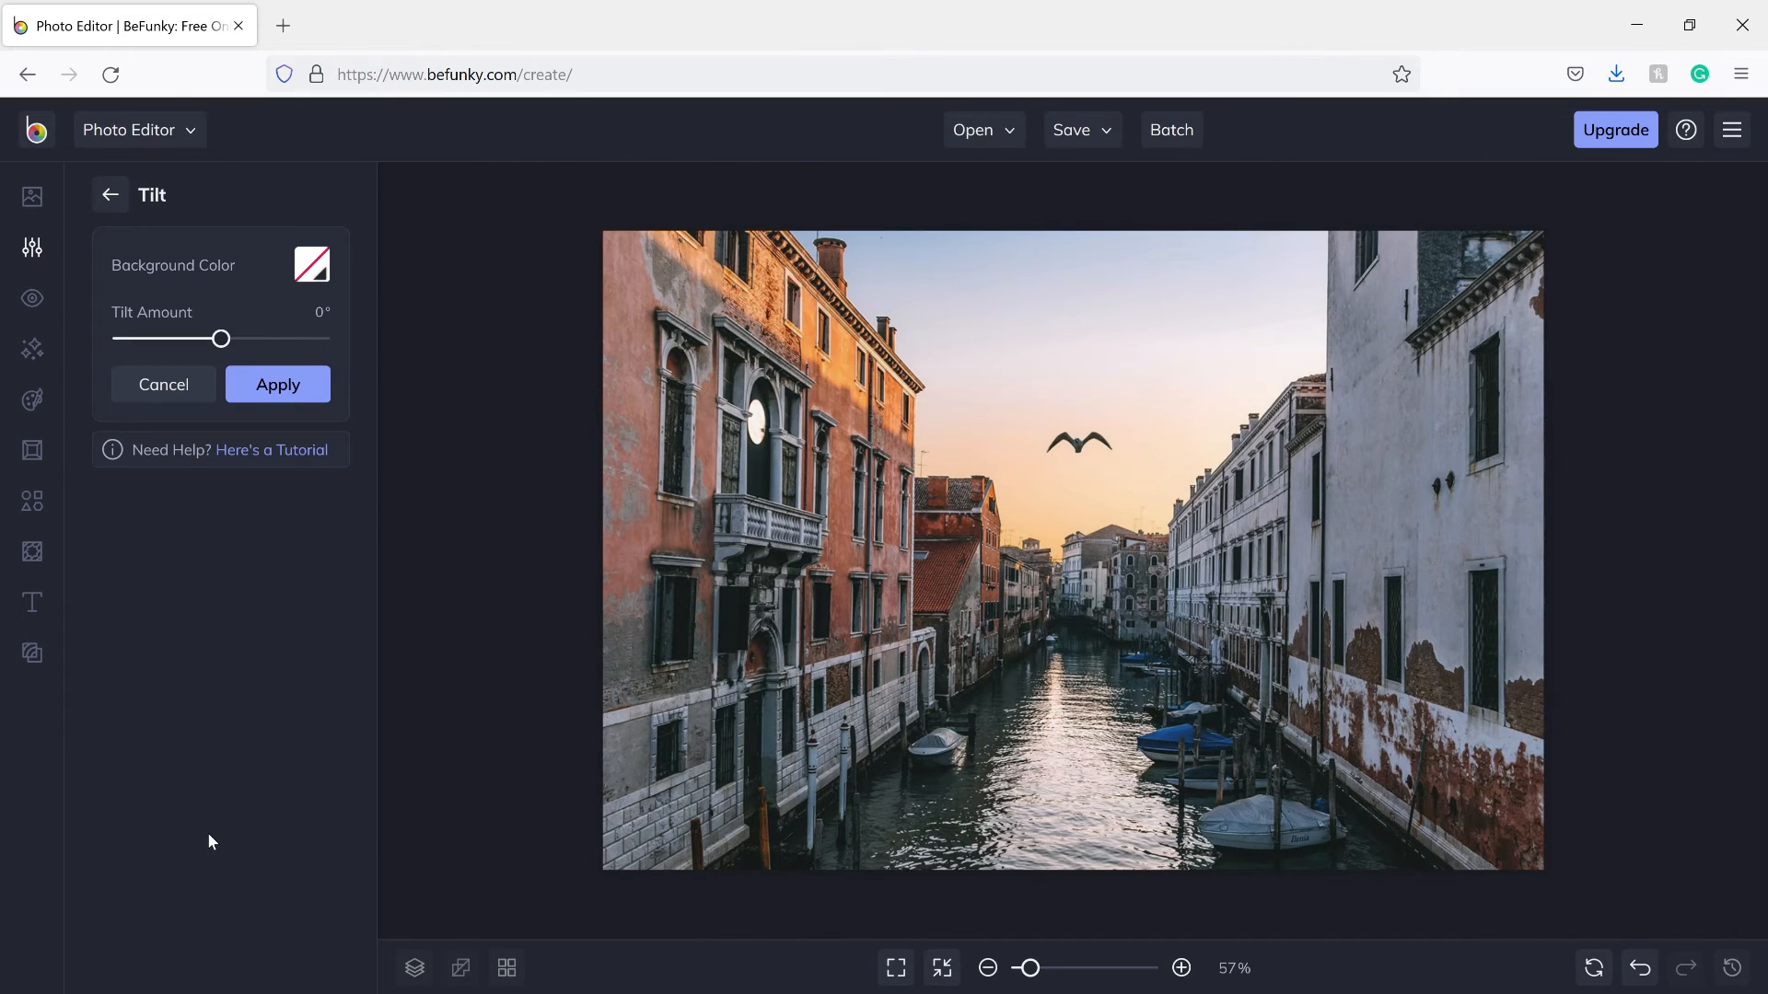
{"action": "mouse_move", "coordinate": [221, 339]}
{"action": "left_mouse_down"}
{"action": "mouse_move", "coordinate": [185, 339]}
{"action": "mouse_move", "coordinate": [228, 337]}
{"action": "left_mouse_up"}
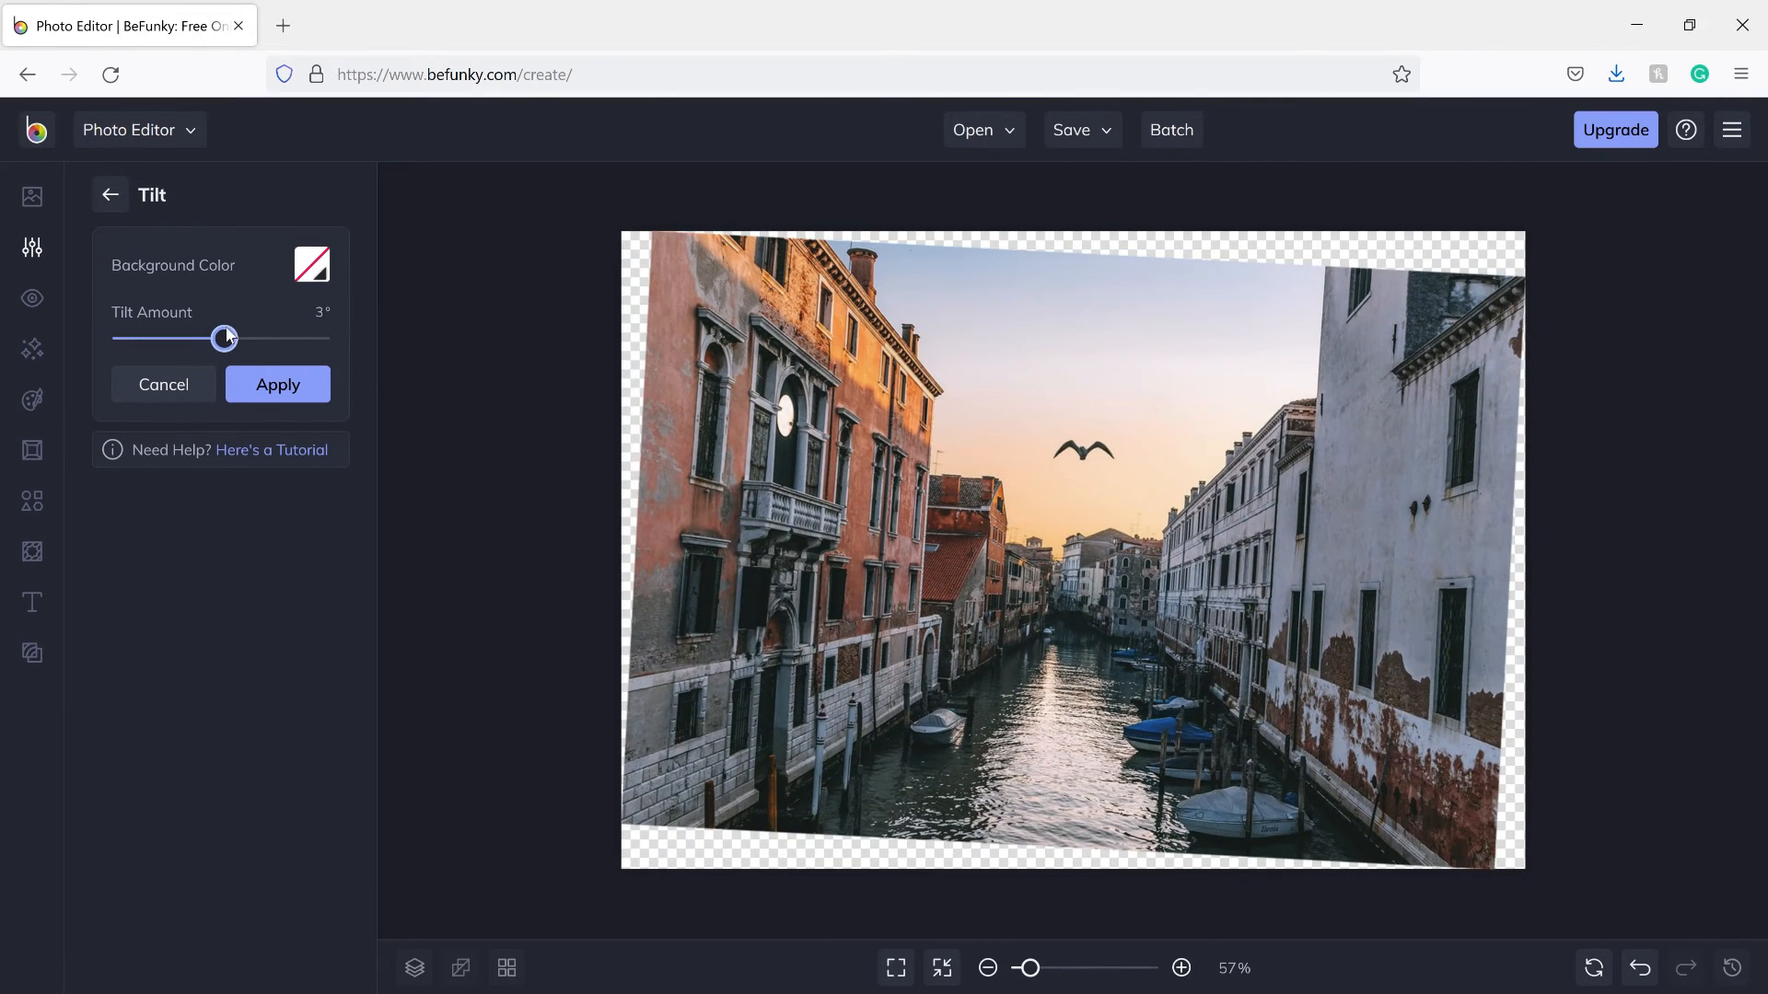
{"action": "left_click", "coordinate": [164, 384]}
Try a freeform landscape crop on the photo and discard it.
{"action": "scroll", "coordinate": [174, 534], "scroll_direction": "up", "scroll_amount": 10}
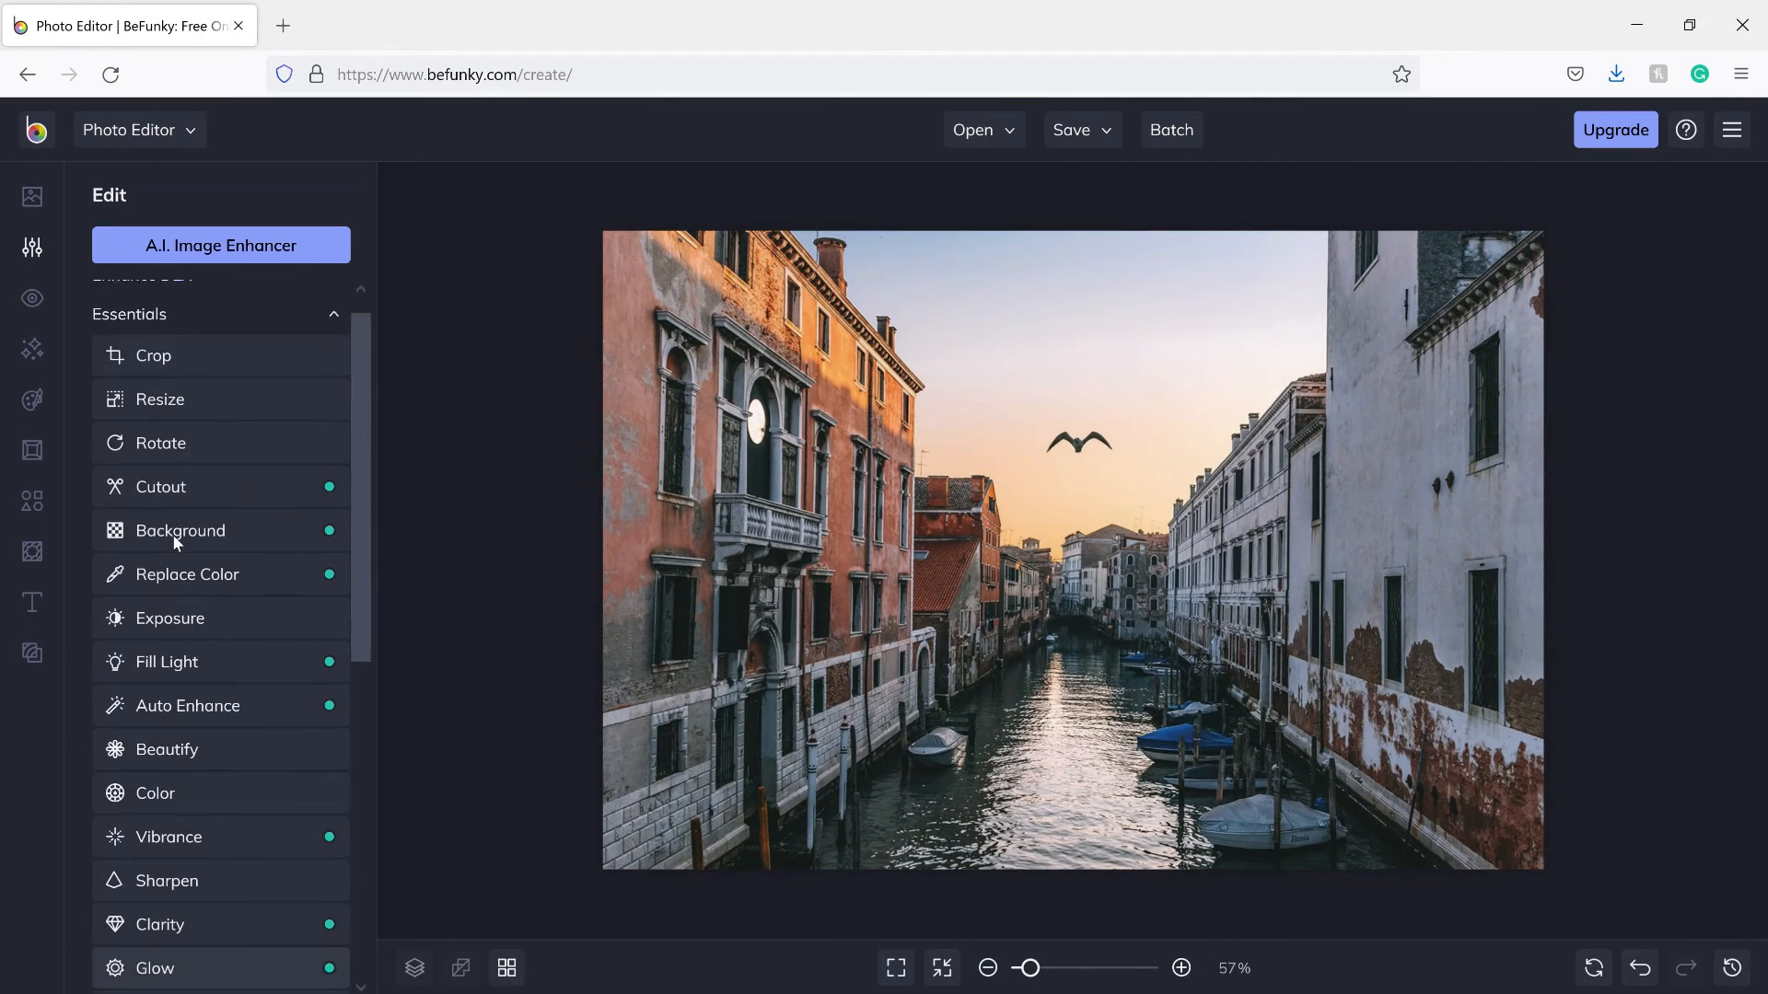
{"action": "left_click", "coordinate": [166, 383]}
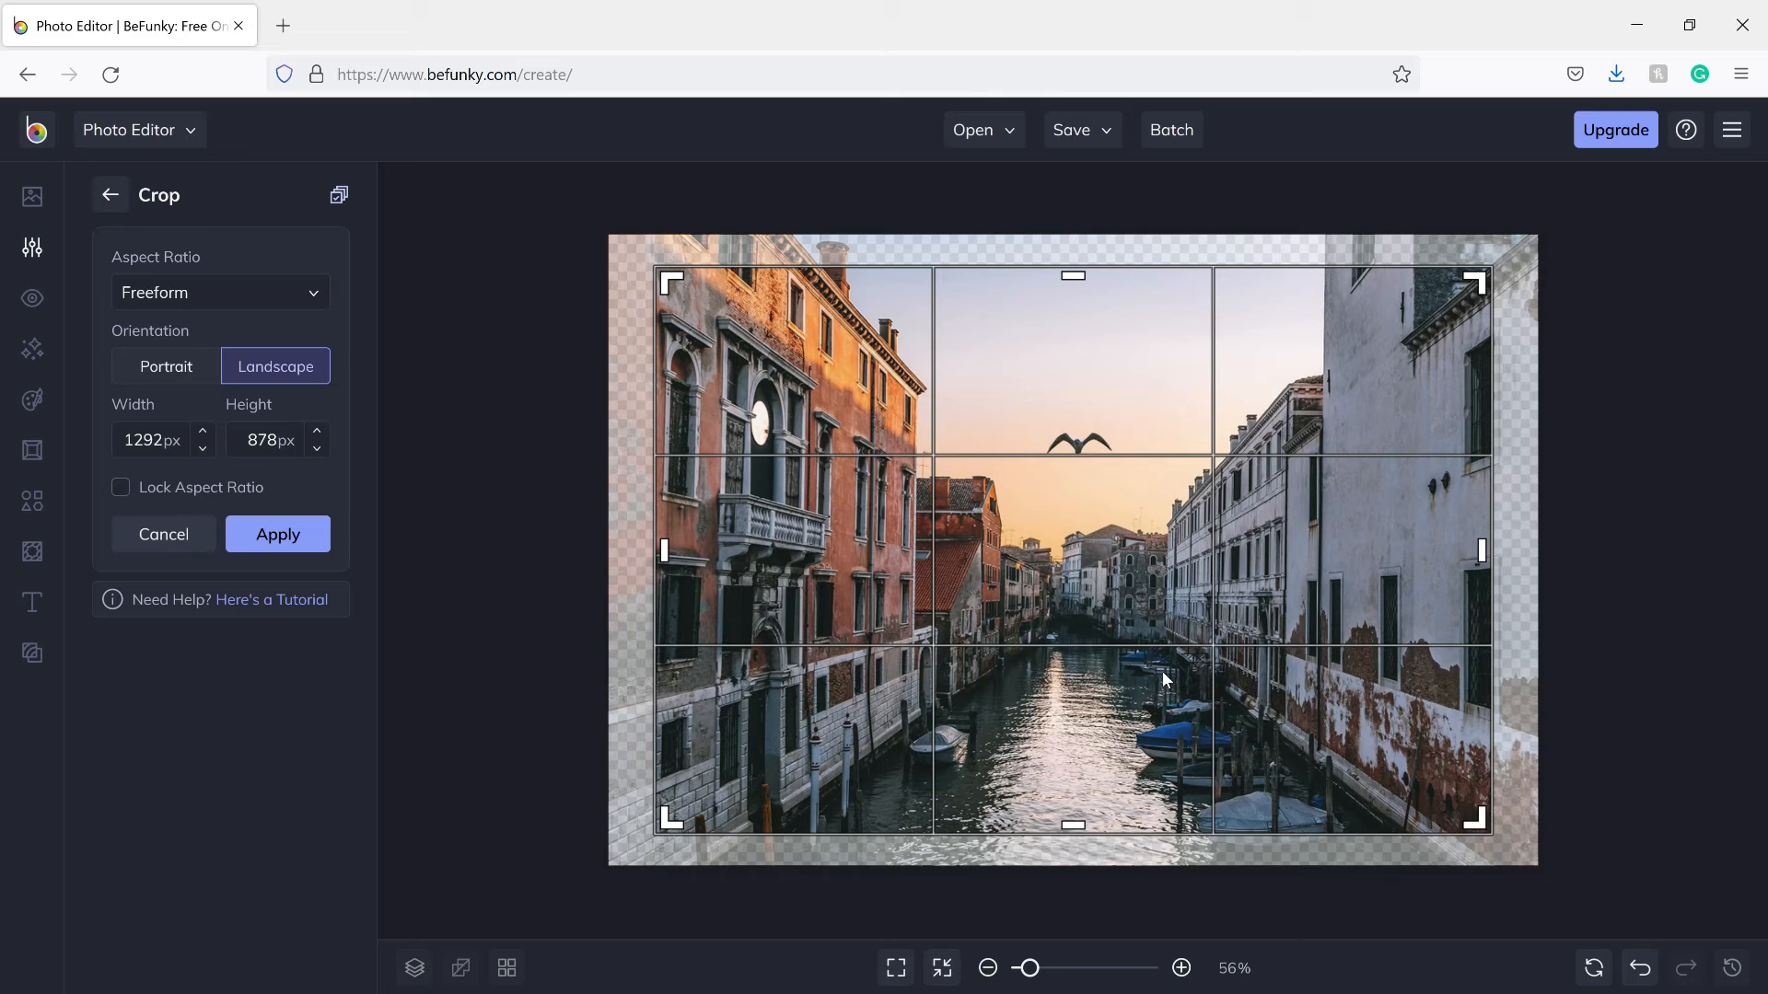
{"action": "left_click", "coordinate": [170, 534]}
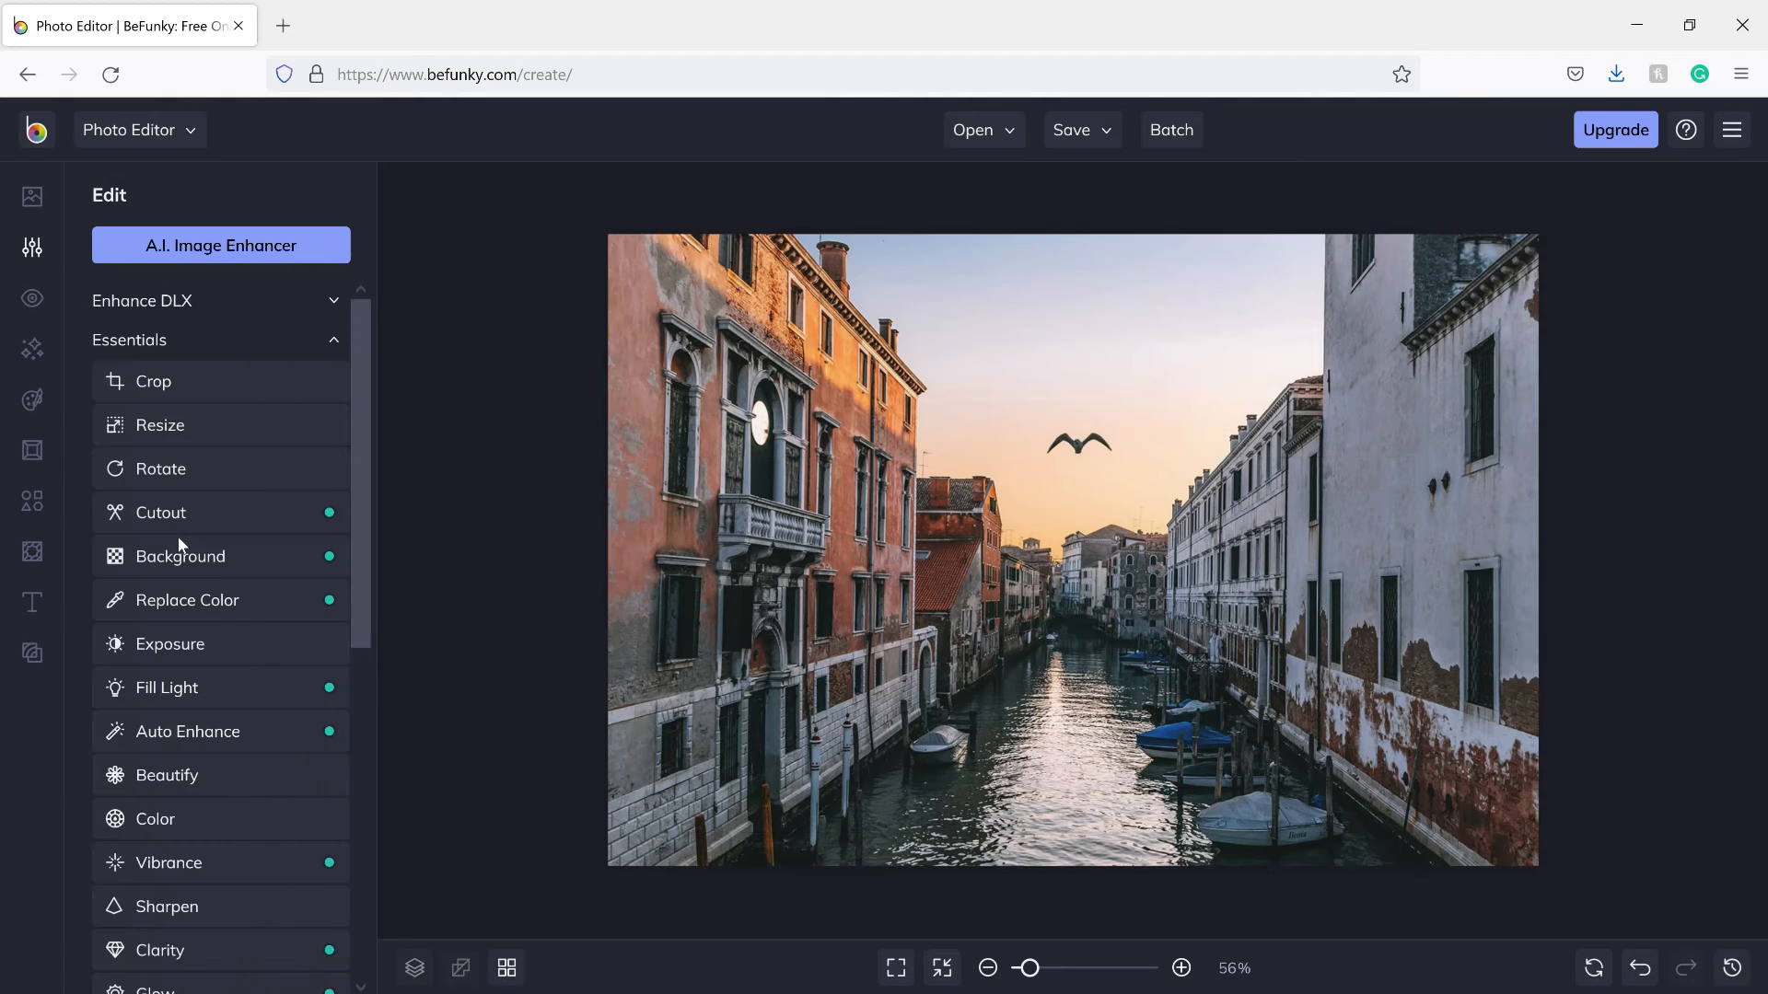
{"action": "scroll", "coordinate": [217, 366], "scroll_direction": "down", "scroll_amount": 3}
{"action": "scroll", "coordinate": [216, 364], "scroll_direction": "down", "scroll_amount": 3}
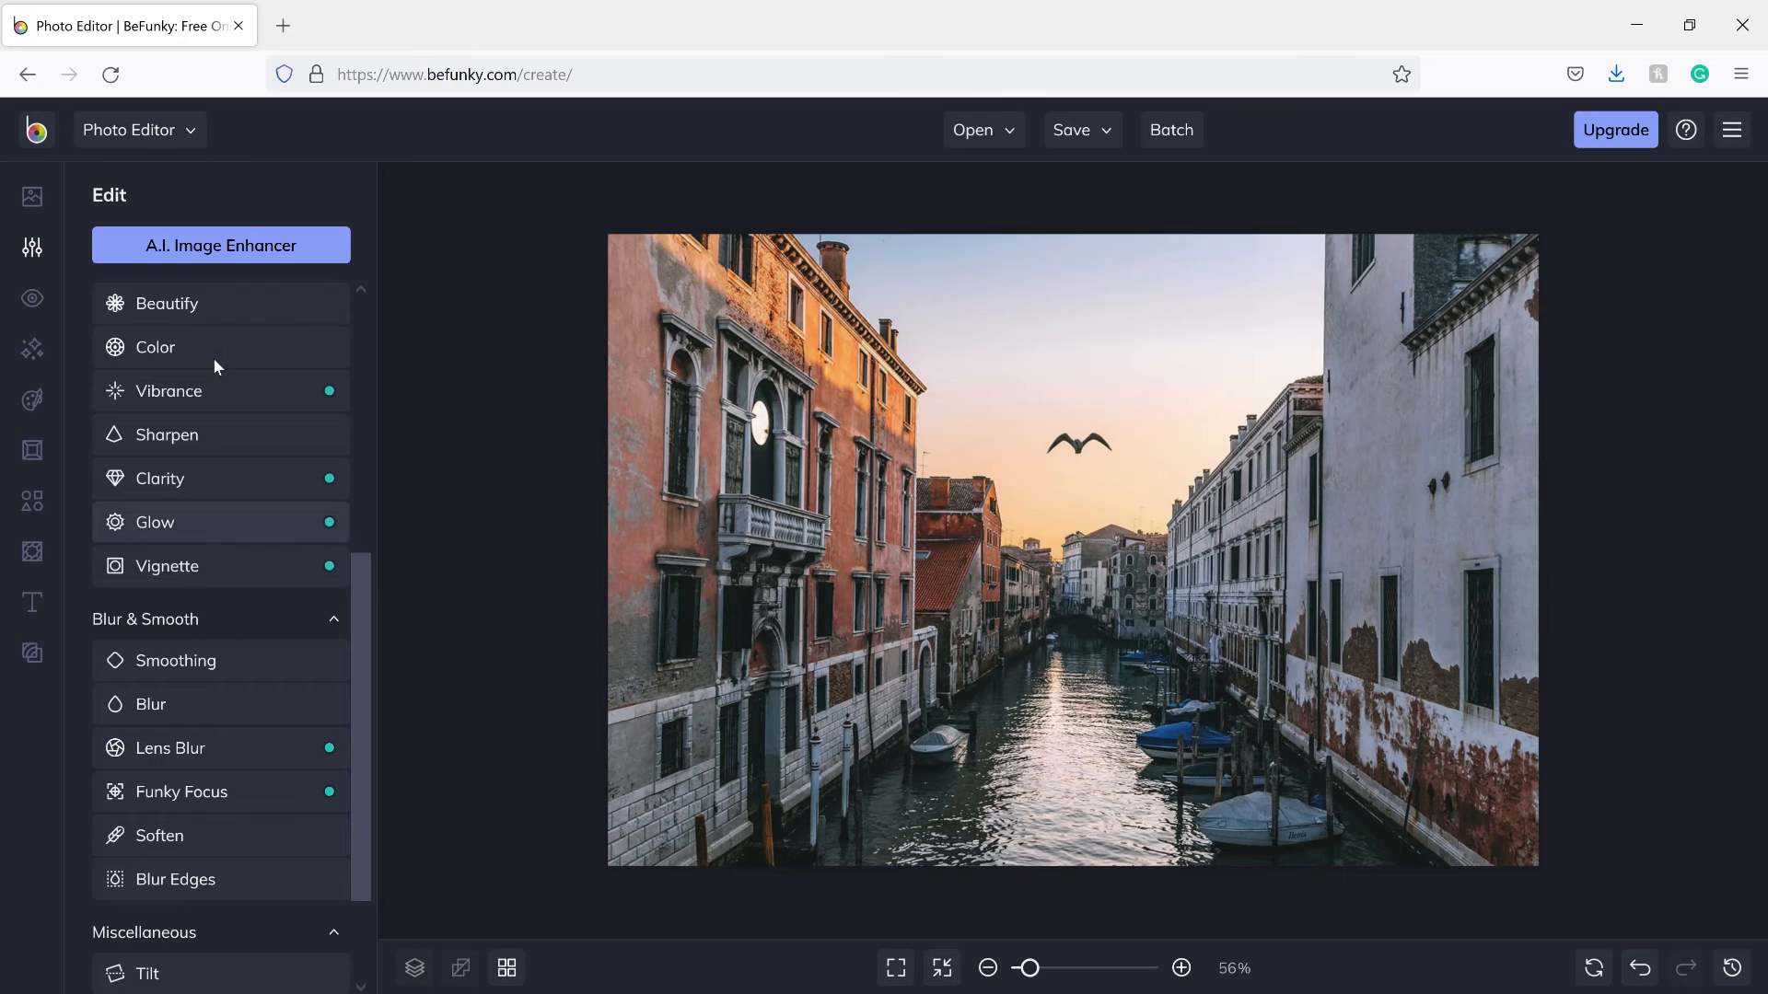
{"action": "scroll", "coordinate": [194, 368], "scroll_direction": "down", "scroll_amount": 2}
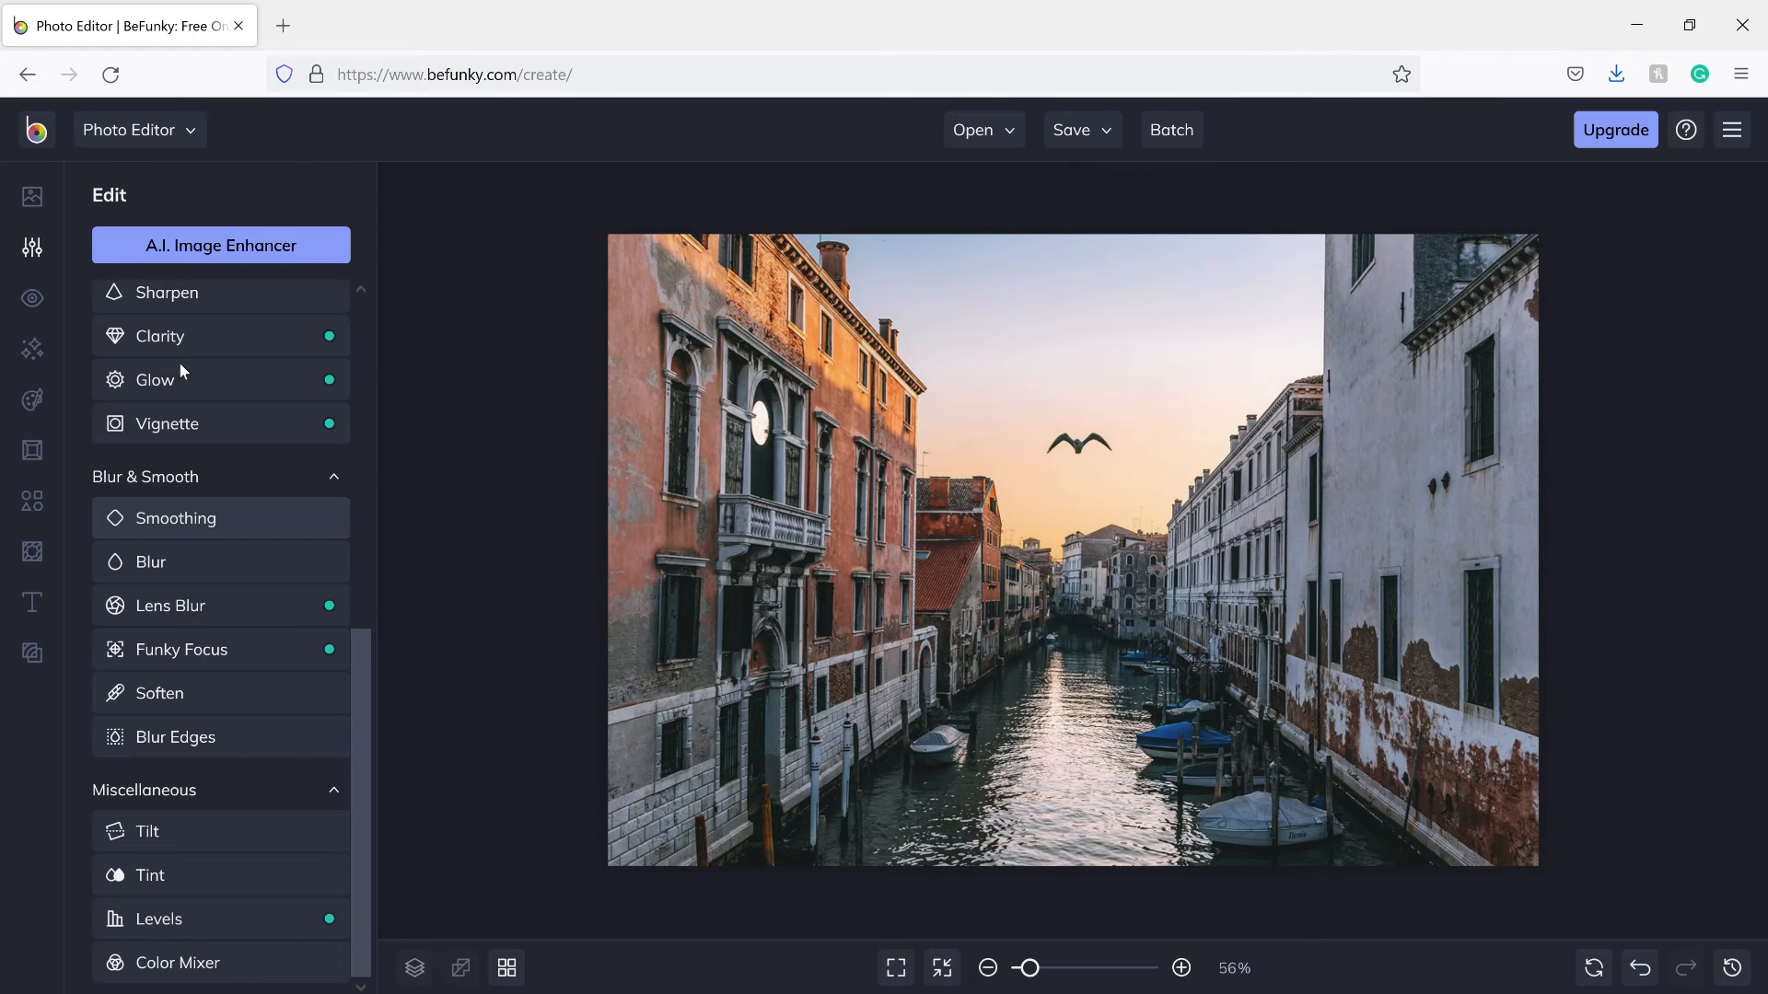
Remove the bird from the sky with the Blemish Fix touch-up at 100% brush size and enlarge the view to check the retouched area.
{"action": "left_click", "coordinate": [34, 298]}
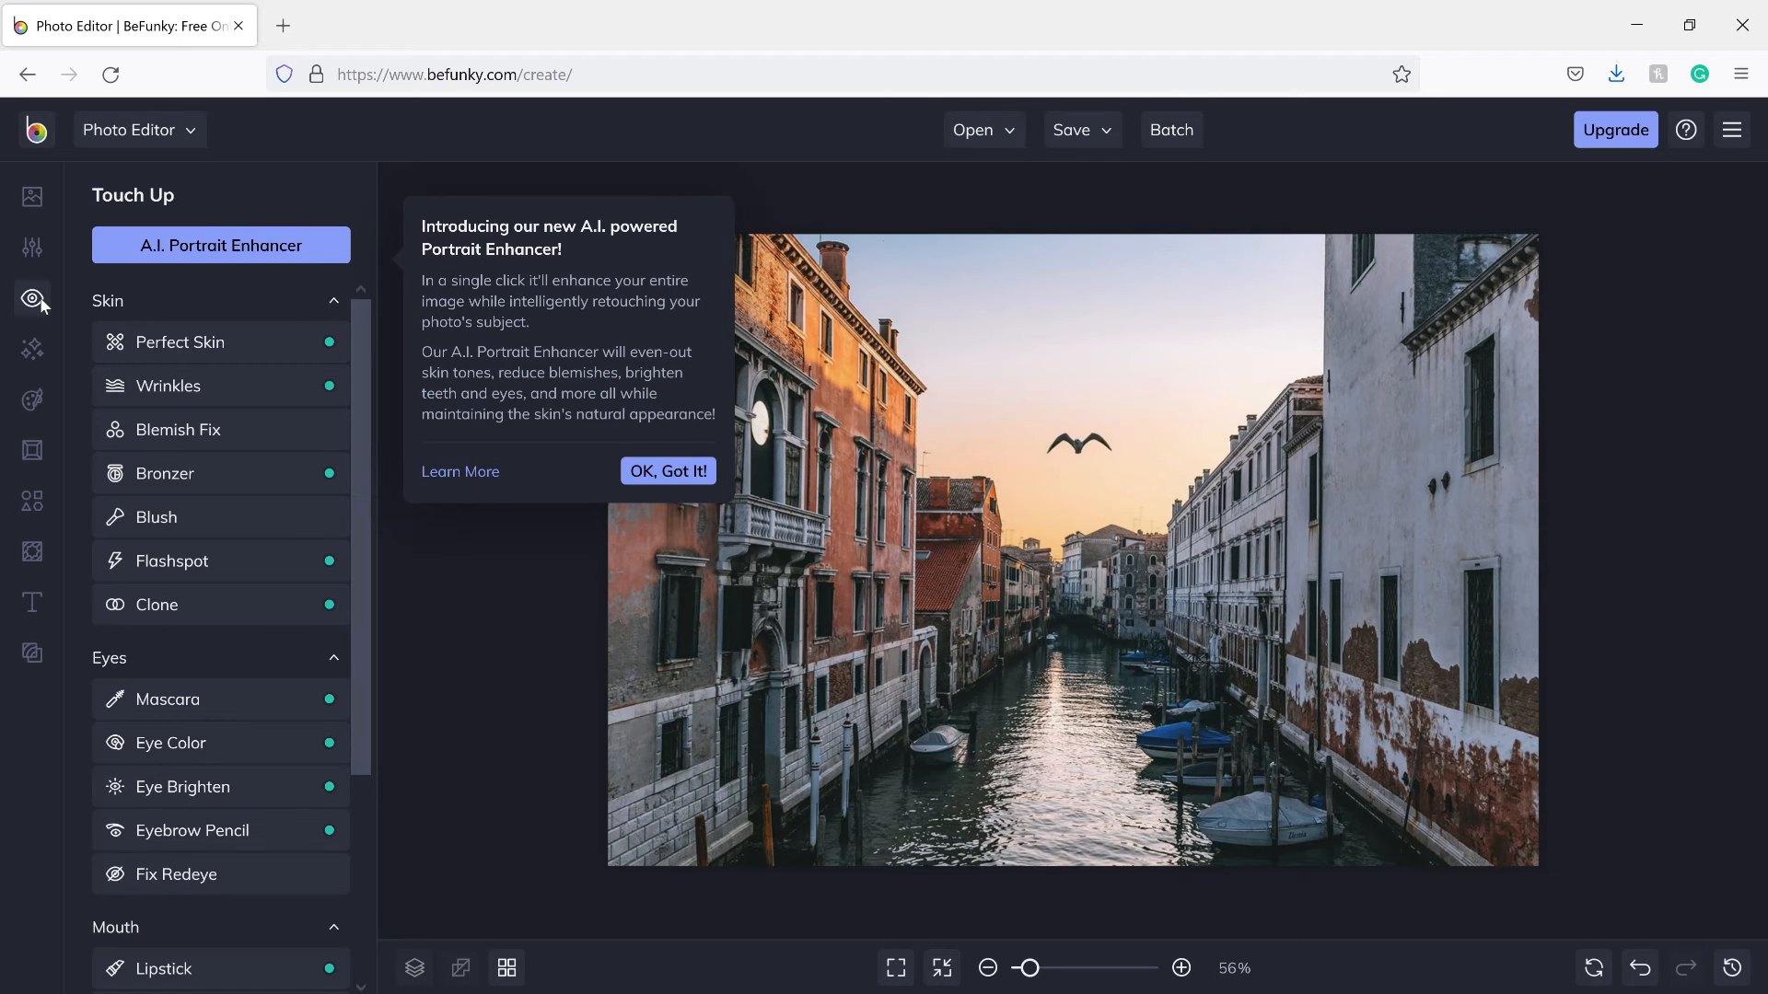
{"action": "scroll", "coordinate": [186, 363], "scroll_direction": "down", "scroll_amount": 3}
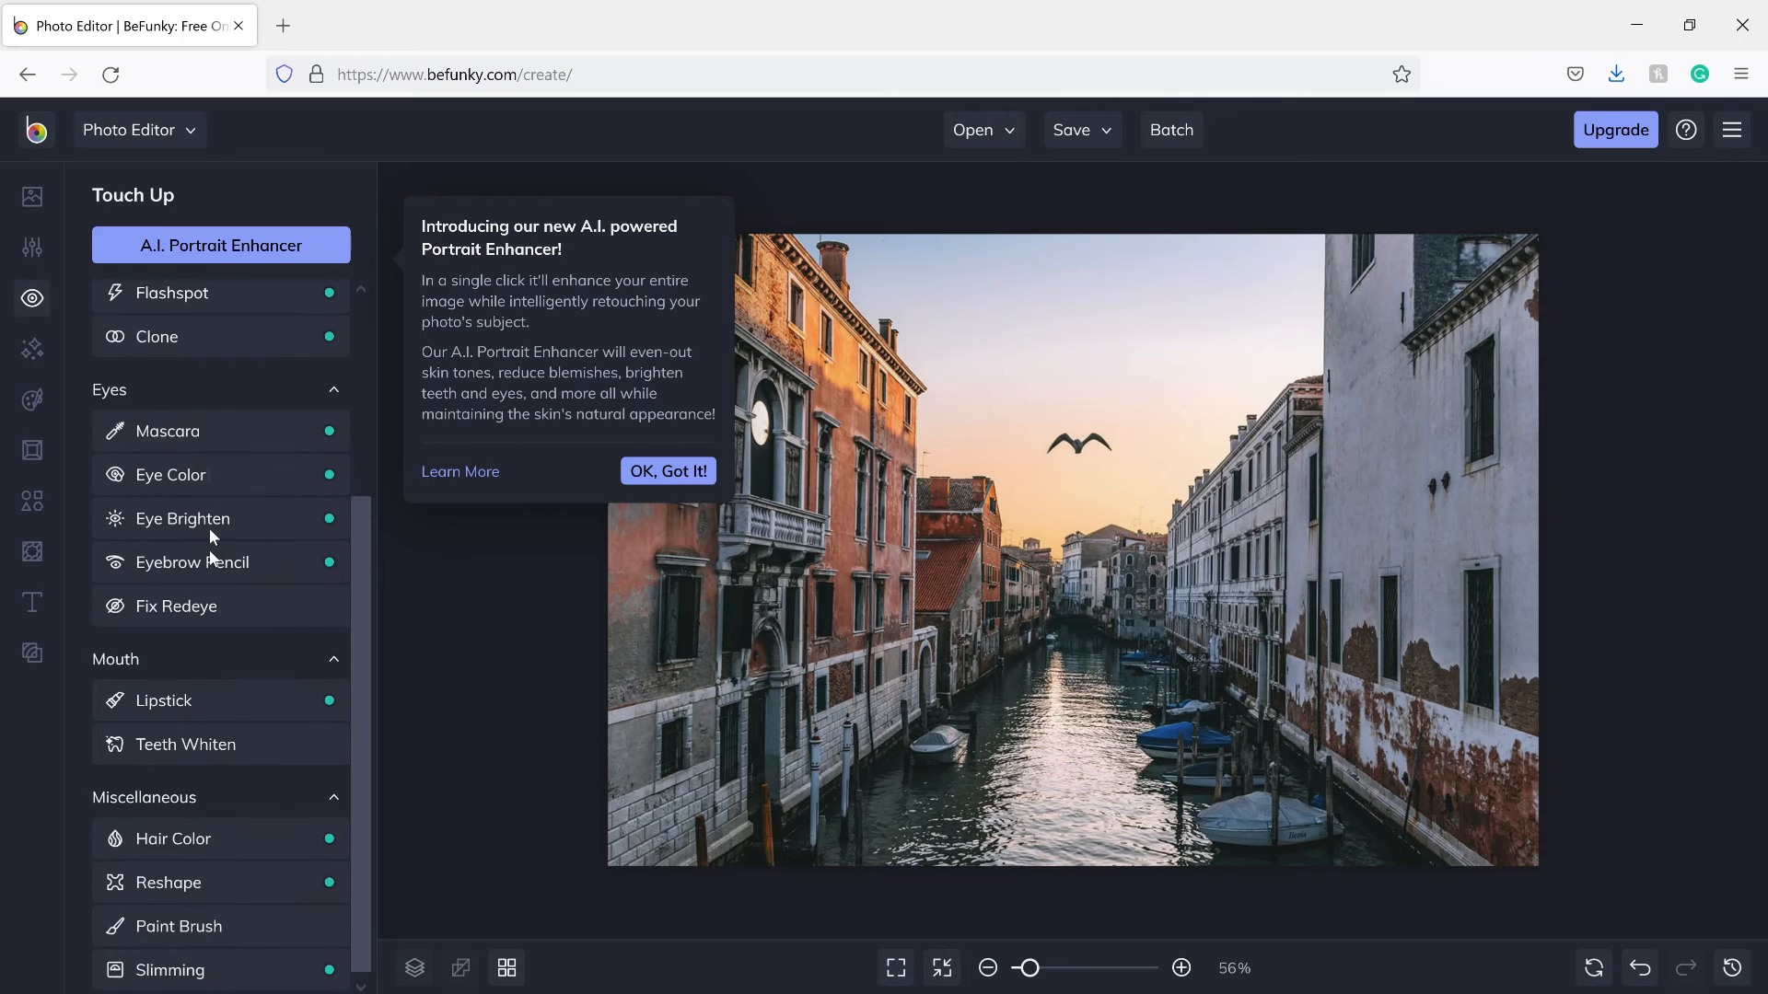
{"action": "scroll", "coordinate": [210, 532], "scroll_direction": "up", "scroll_amount": 3}
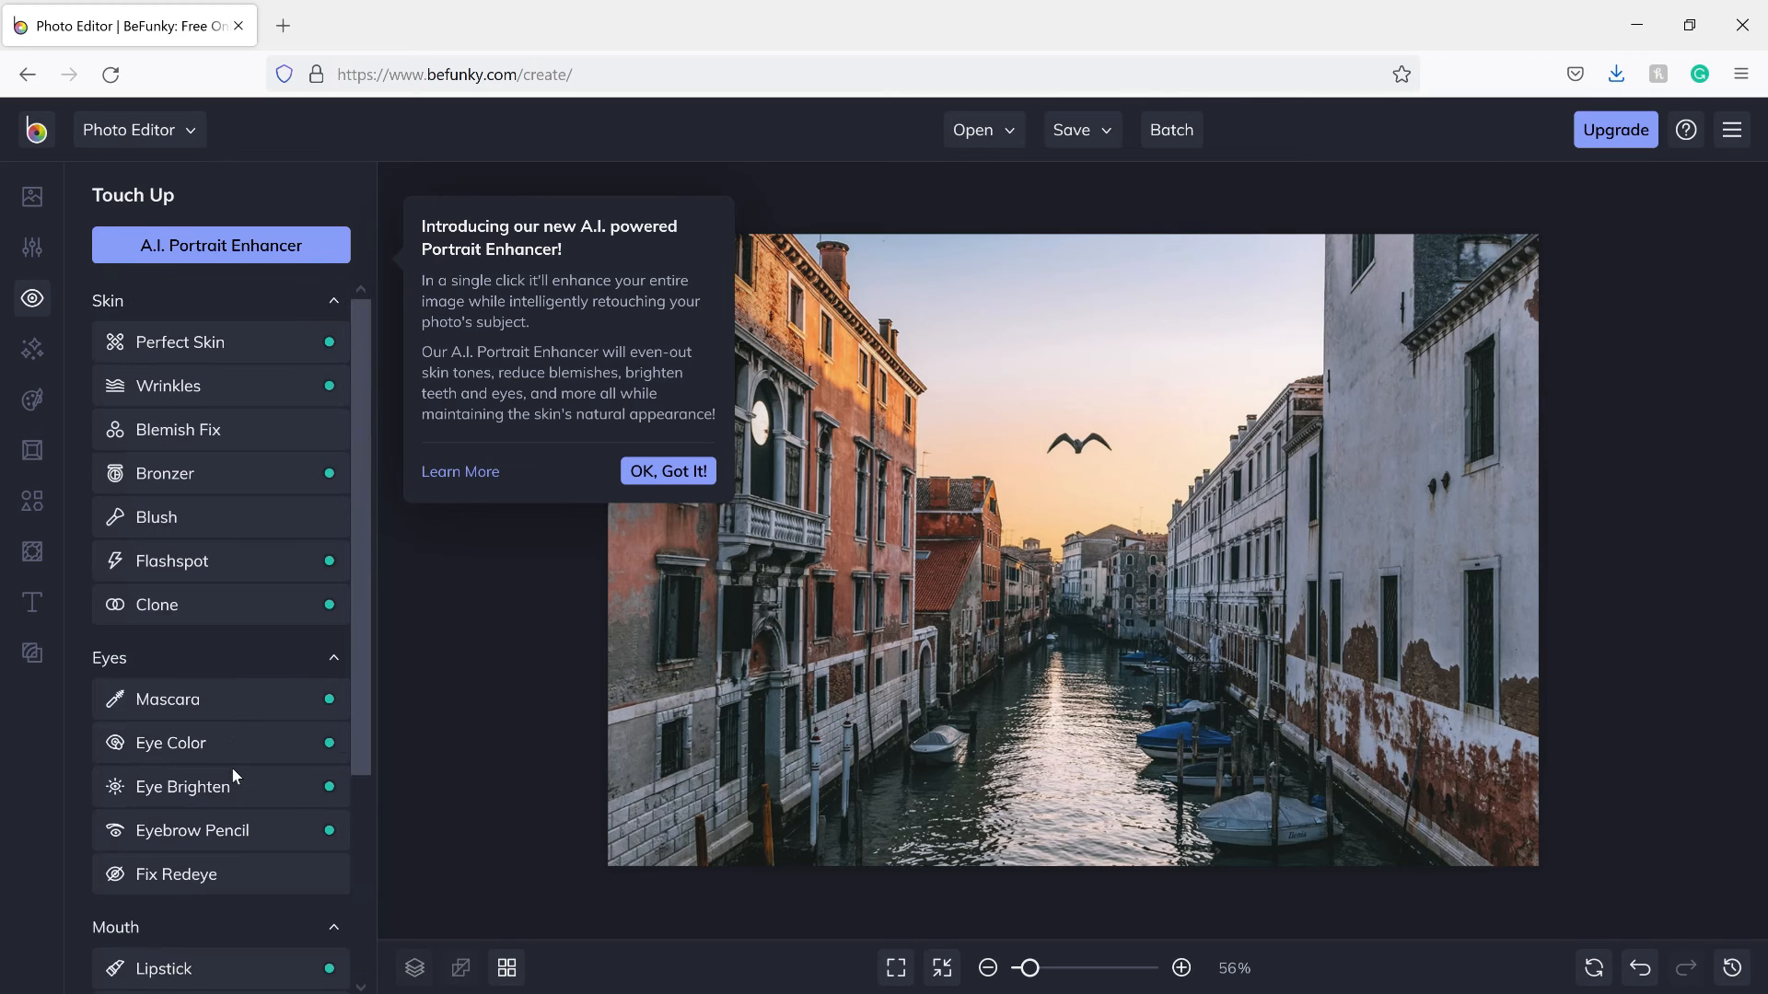
{"action": "left_click", "coordinate": [244, 431]}
{"action": "left_click_drag", "start_coordinate": [256, 339], "coordinate": [357, 341]}
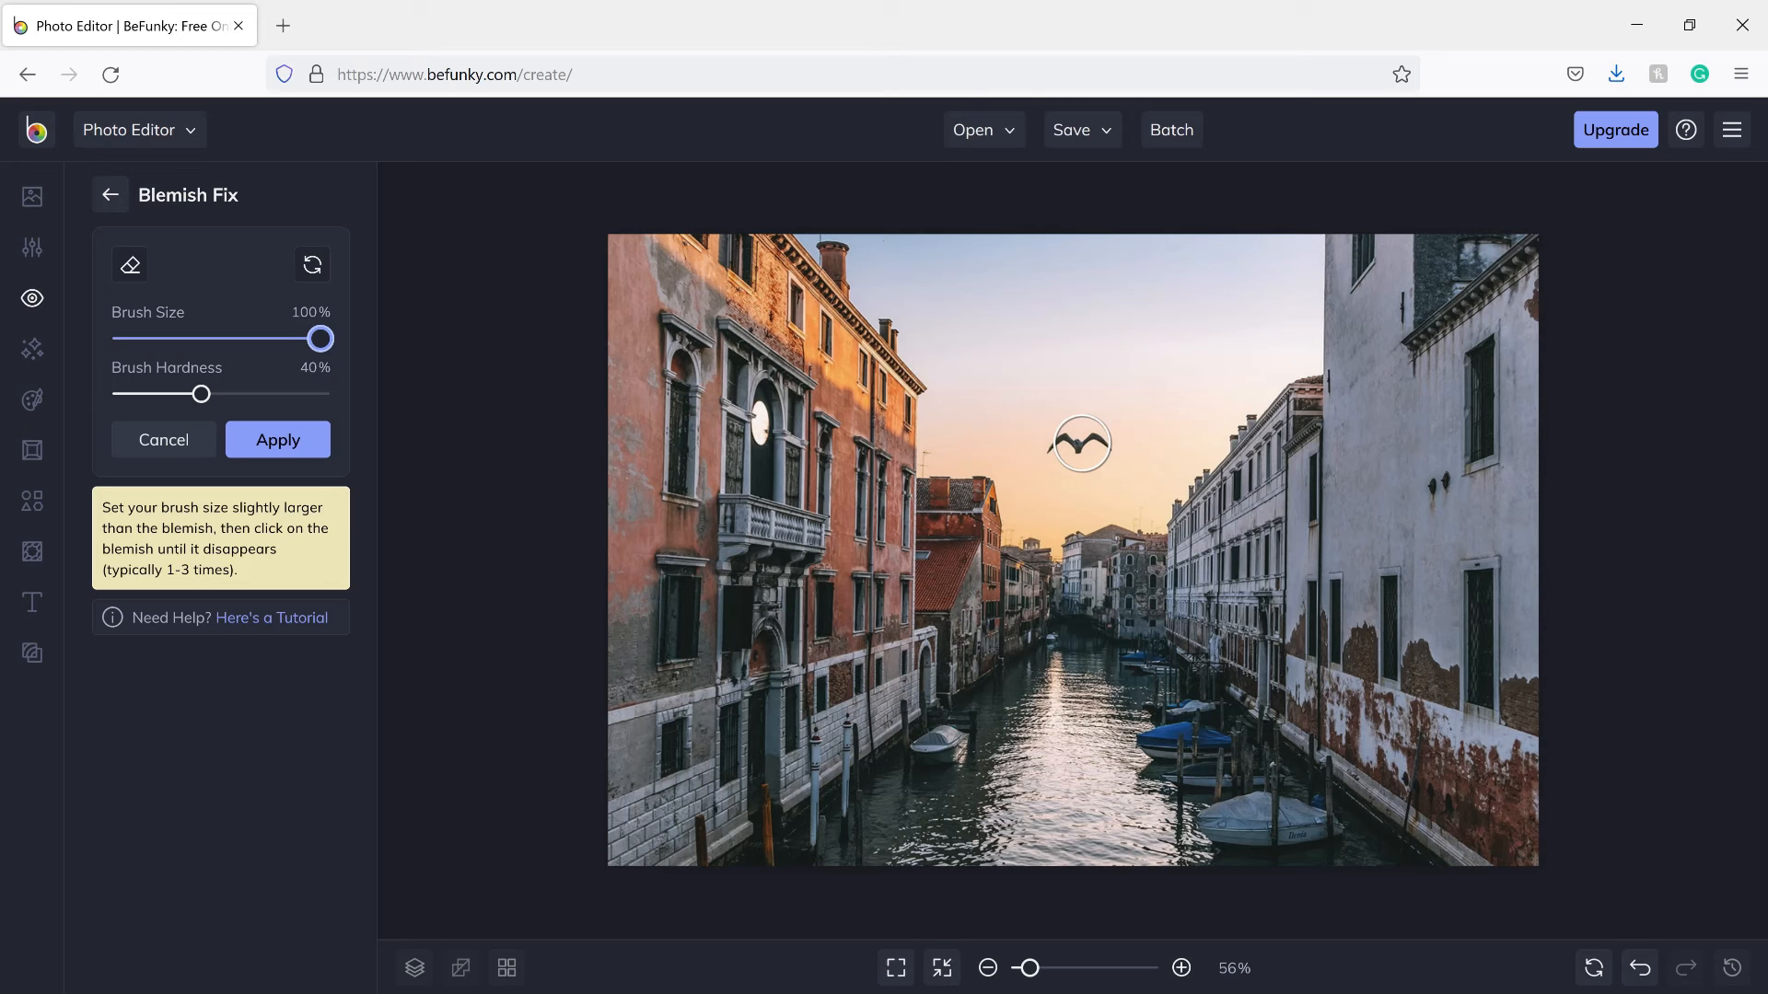
{"action": "left_click", "coordinate": [1082, 444]}
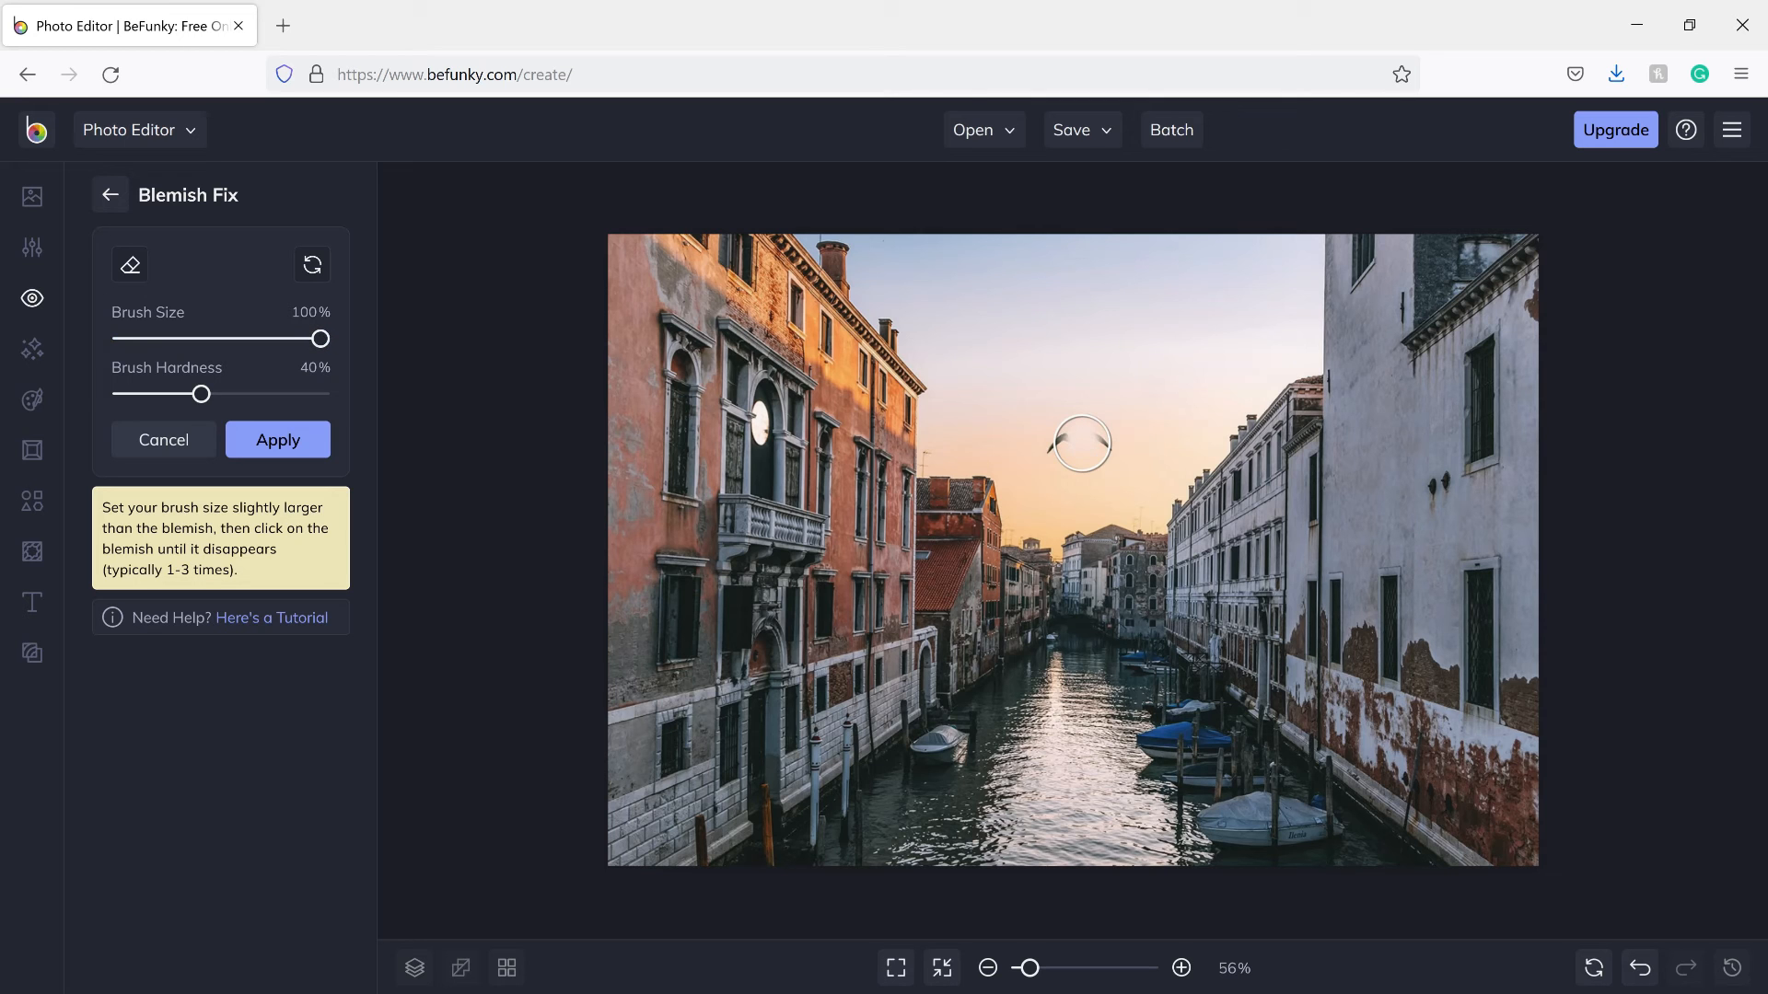
{"action": "left_click", "coordinate": [1057, 440]}
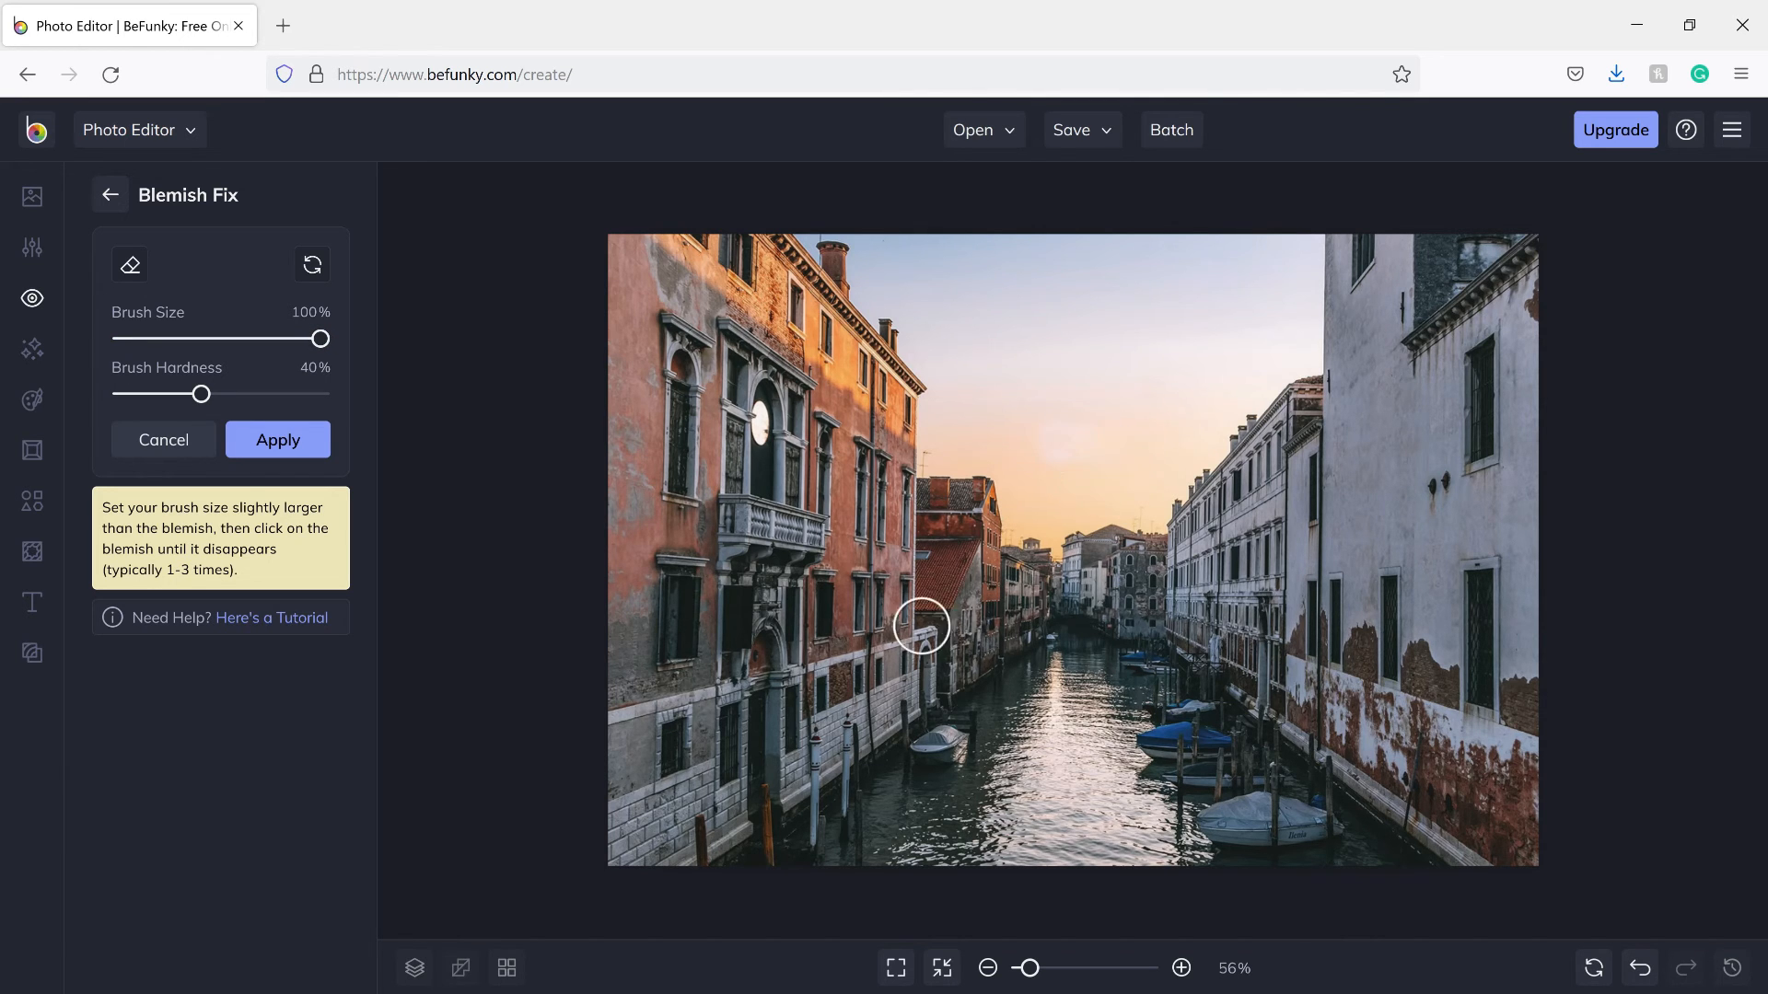
{"action": "left_click", "coordinate": [1181, 968]}
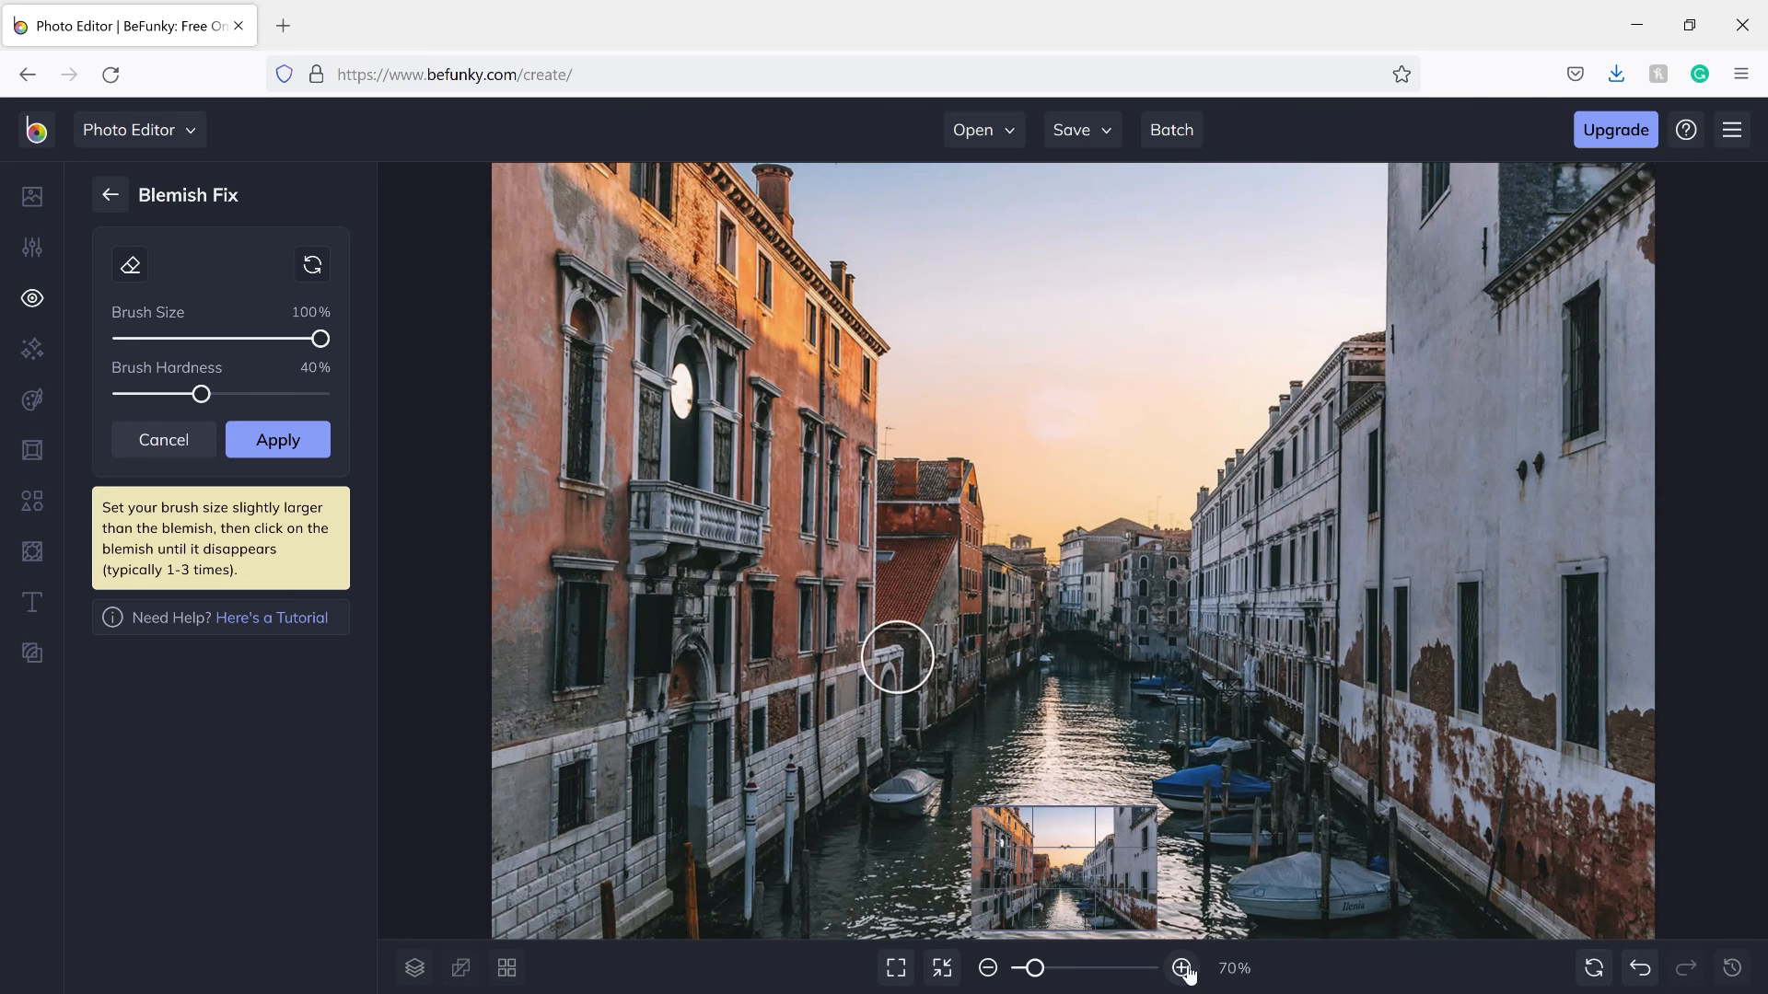
{"action": "left_click", "coordinate": [1182, 968]}
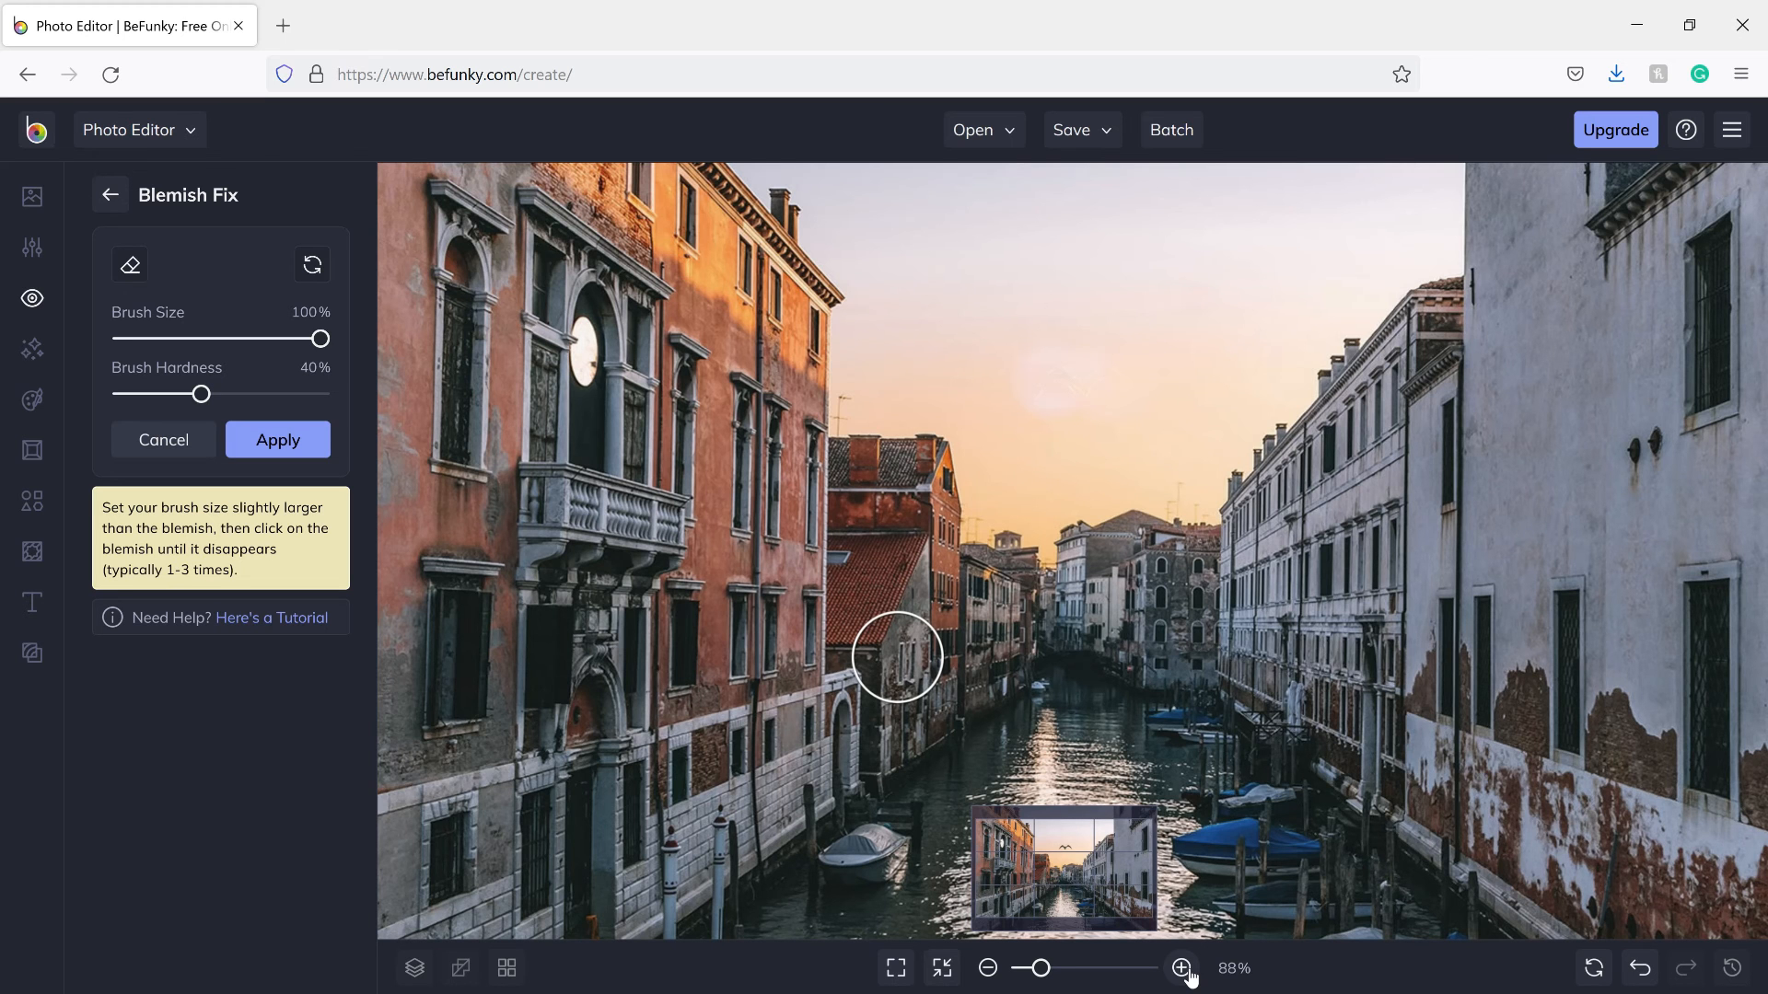
Try the options for saving the photo to the computer as a JPG at quality 100, including the watermark option, and cancel the save.
{"action": "left_click", "coordinate": [1105, 134]}
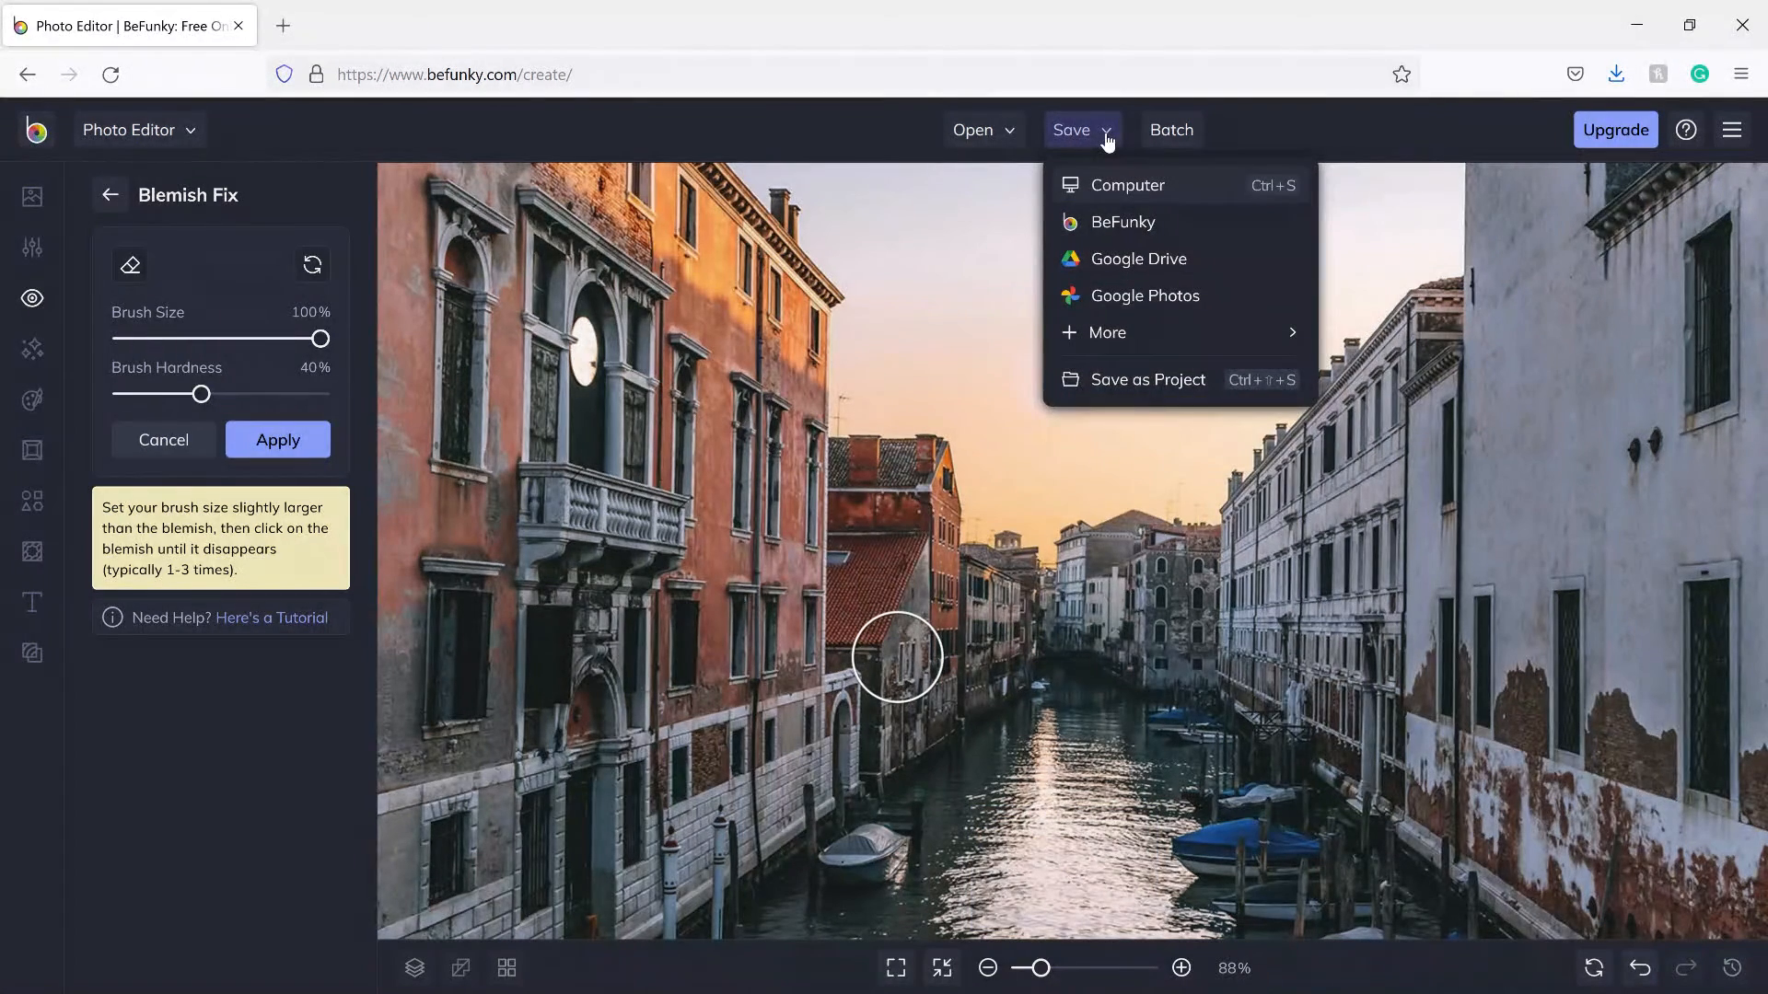
{"action": "left_click", "coordinate": [1140, 185]}
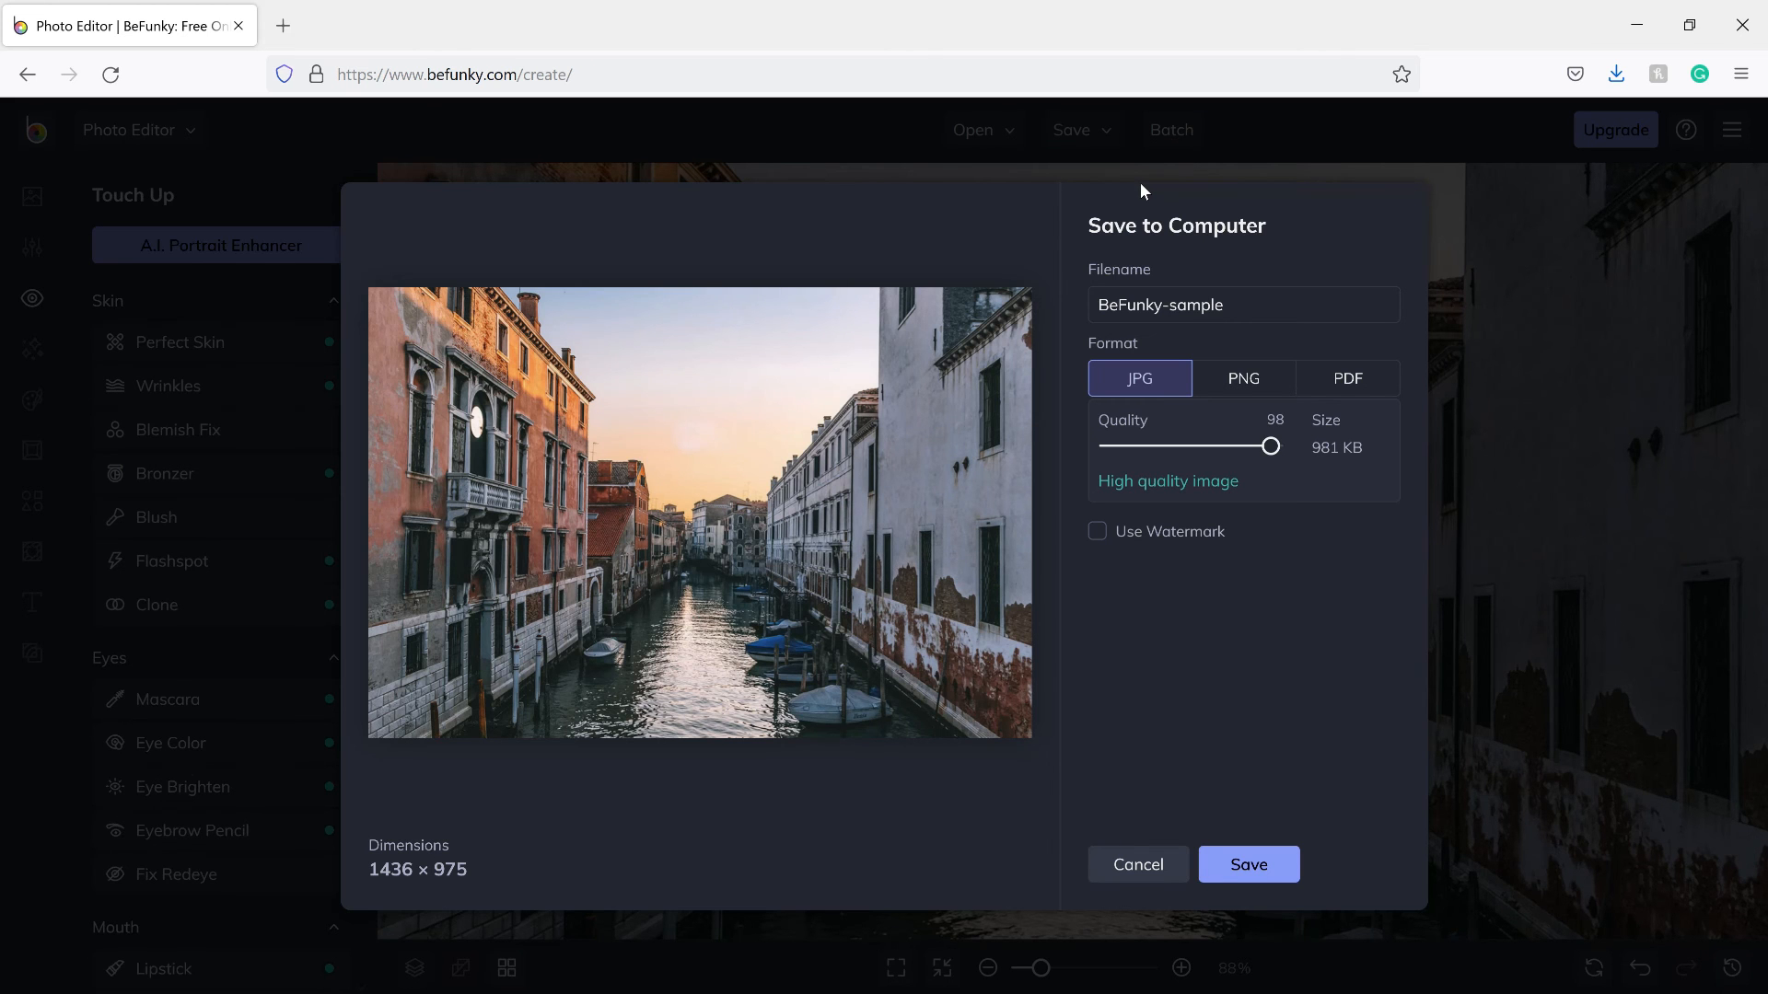
{"action": "left_click_drag", "start_coordinate": [1270, 446], "coordinate": [1300, 445]}
{"action": "left_click", "coordinate": [1097, 525]}
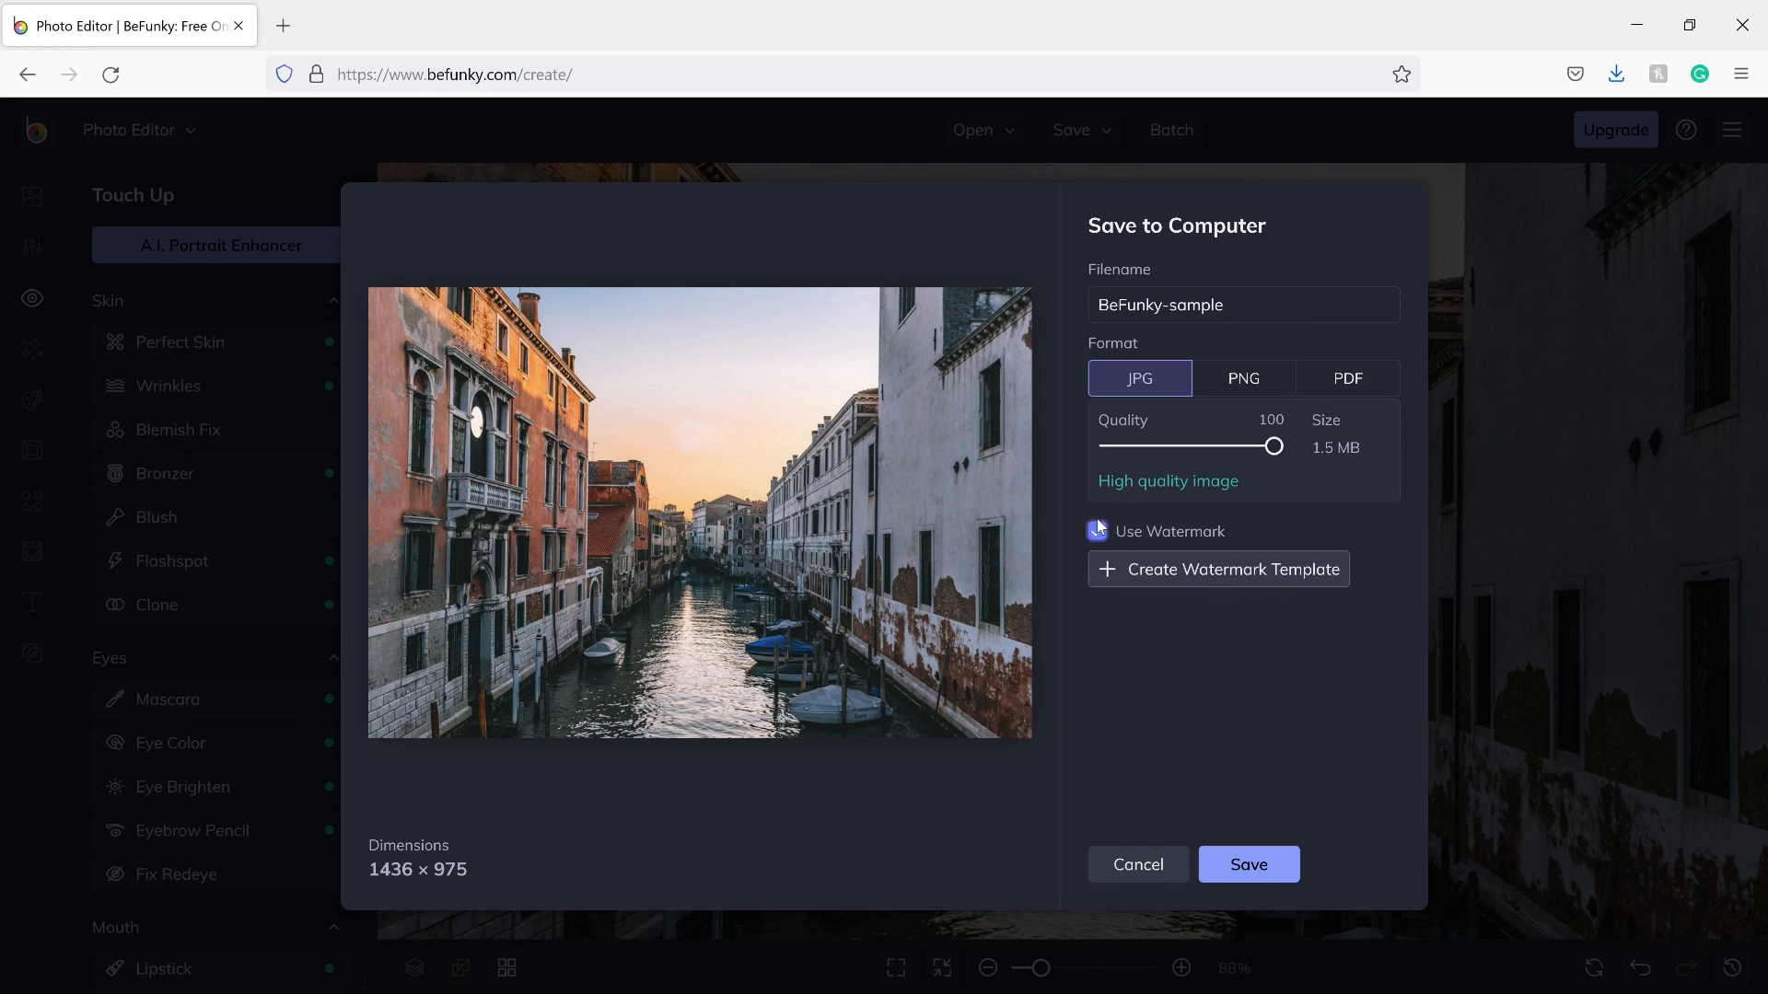
{"action": "left_click", "coordinate": [1097, 531]}
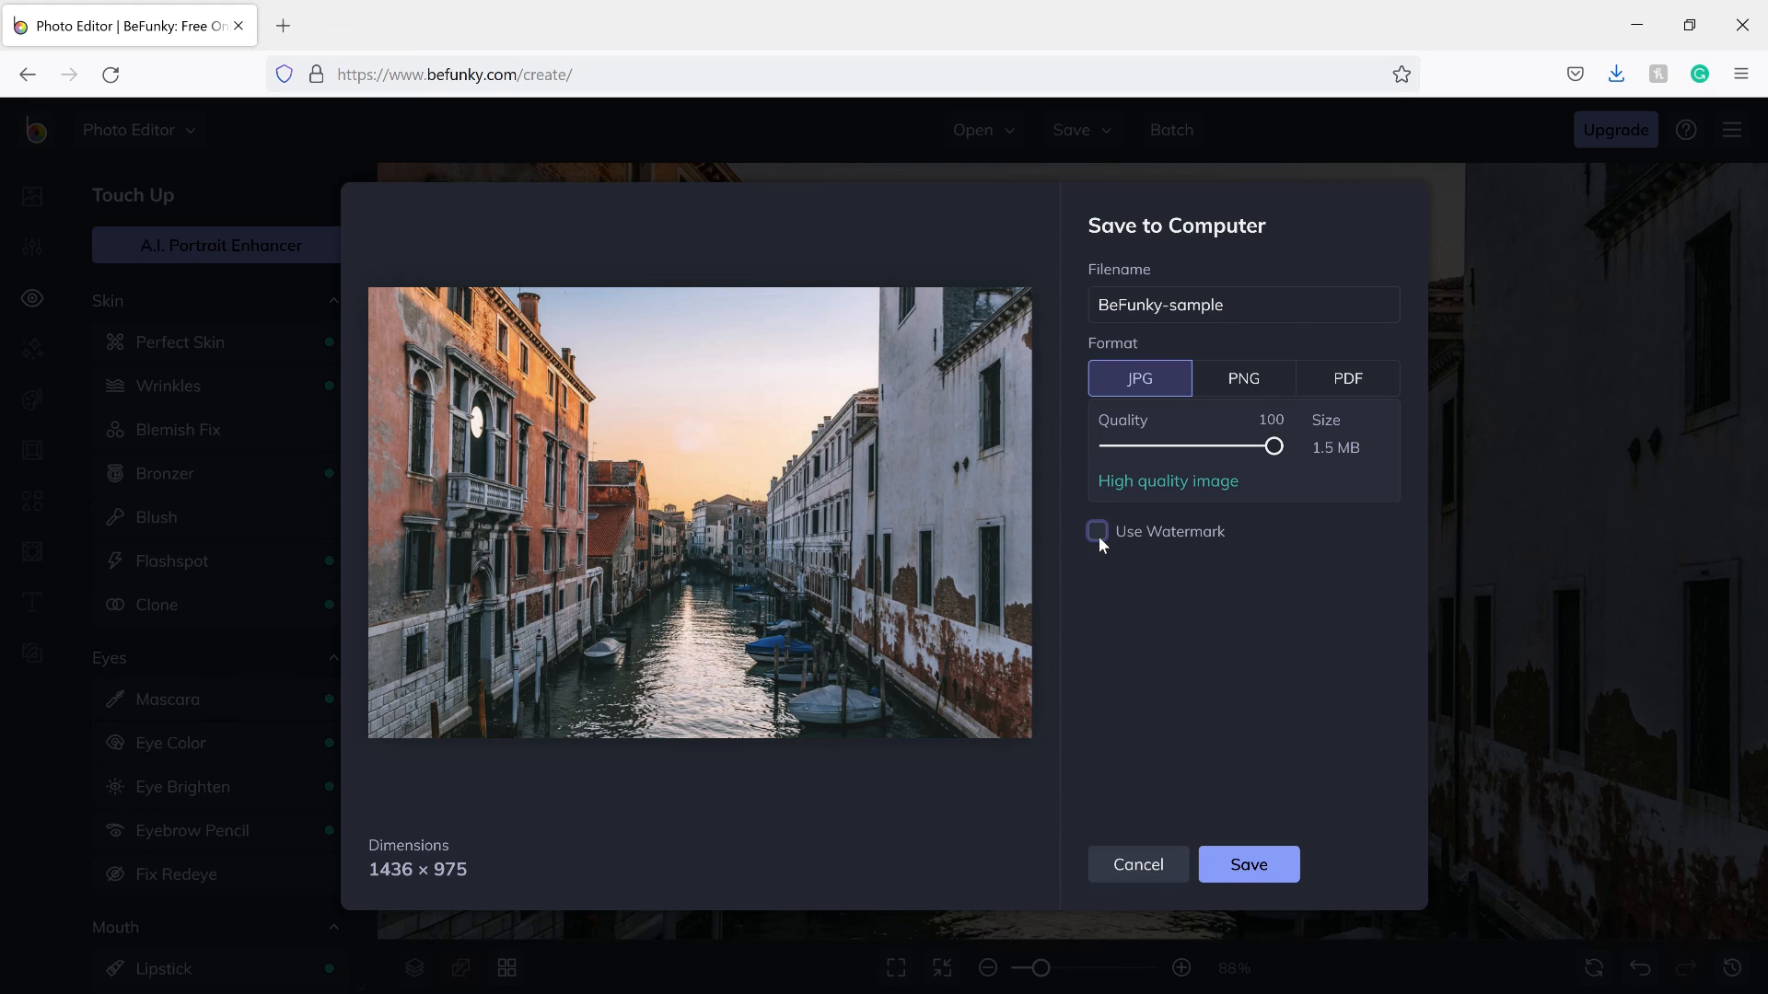
{"action": "left_click", "coordinate": [1222, 305]}
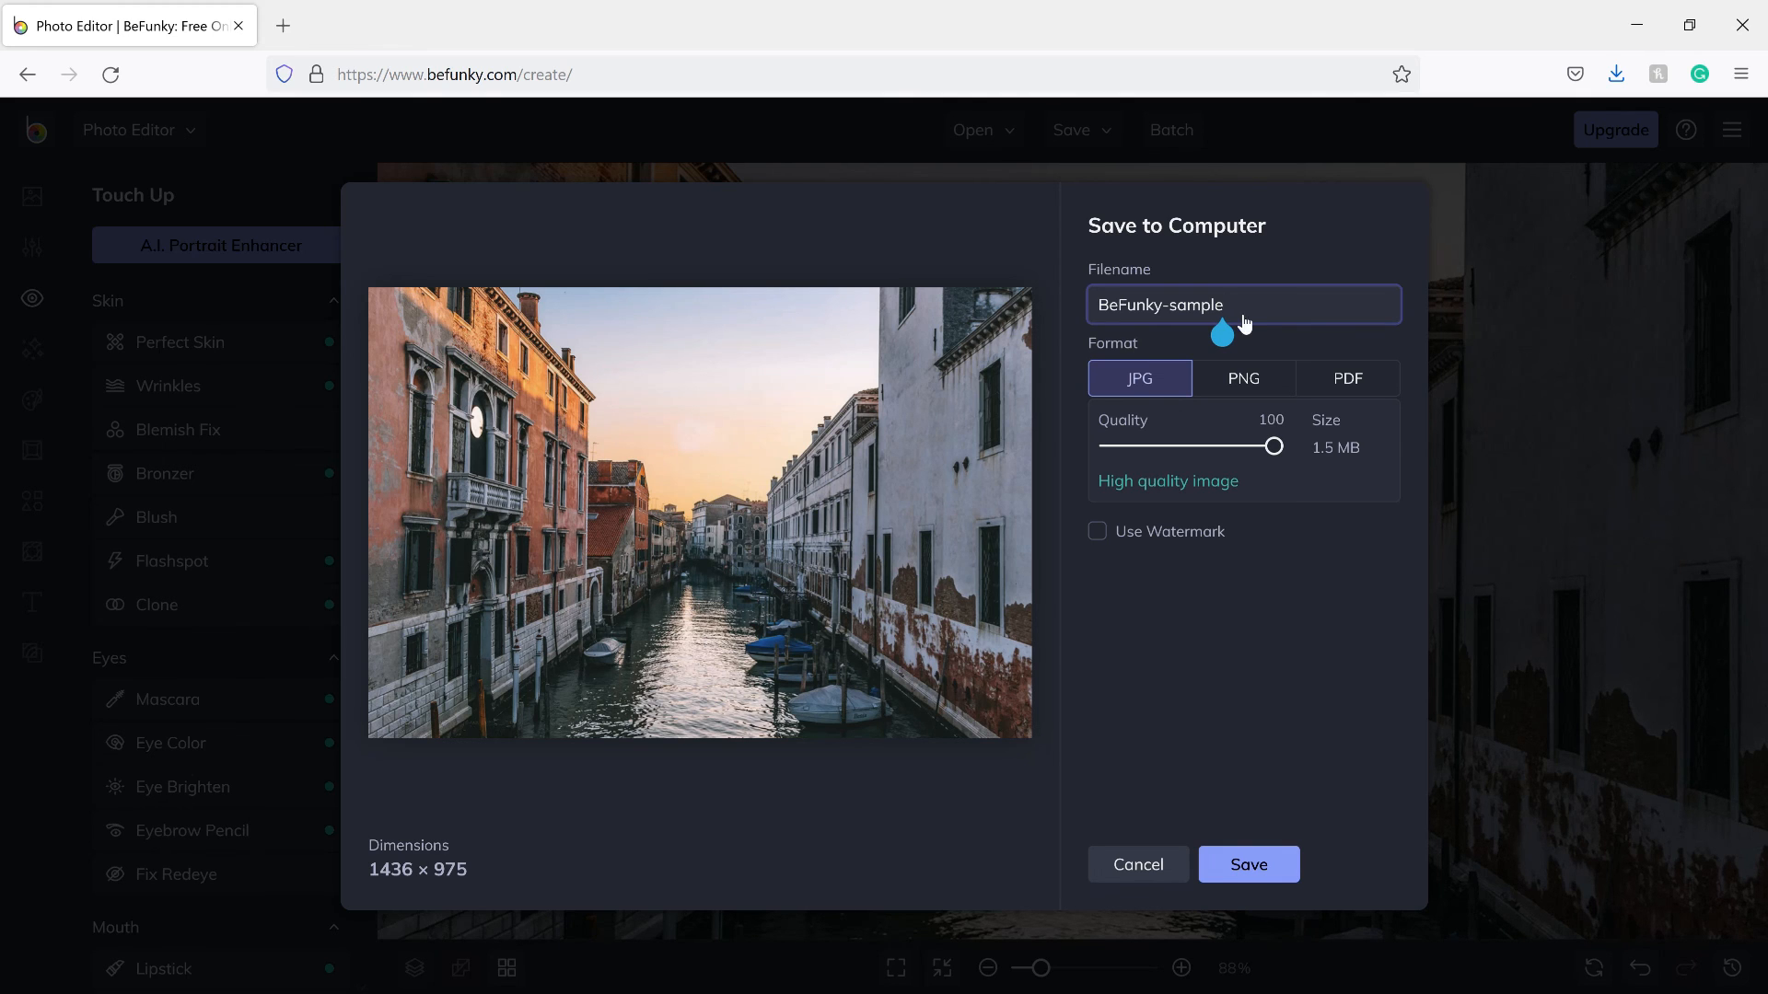
{"action": "left_click", "coordinate": [1146, 875]}
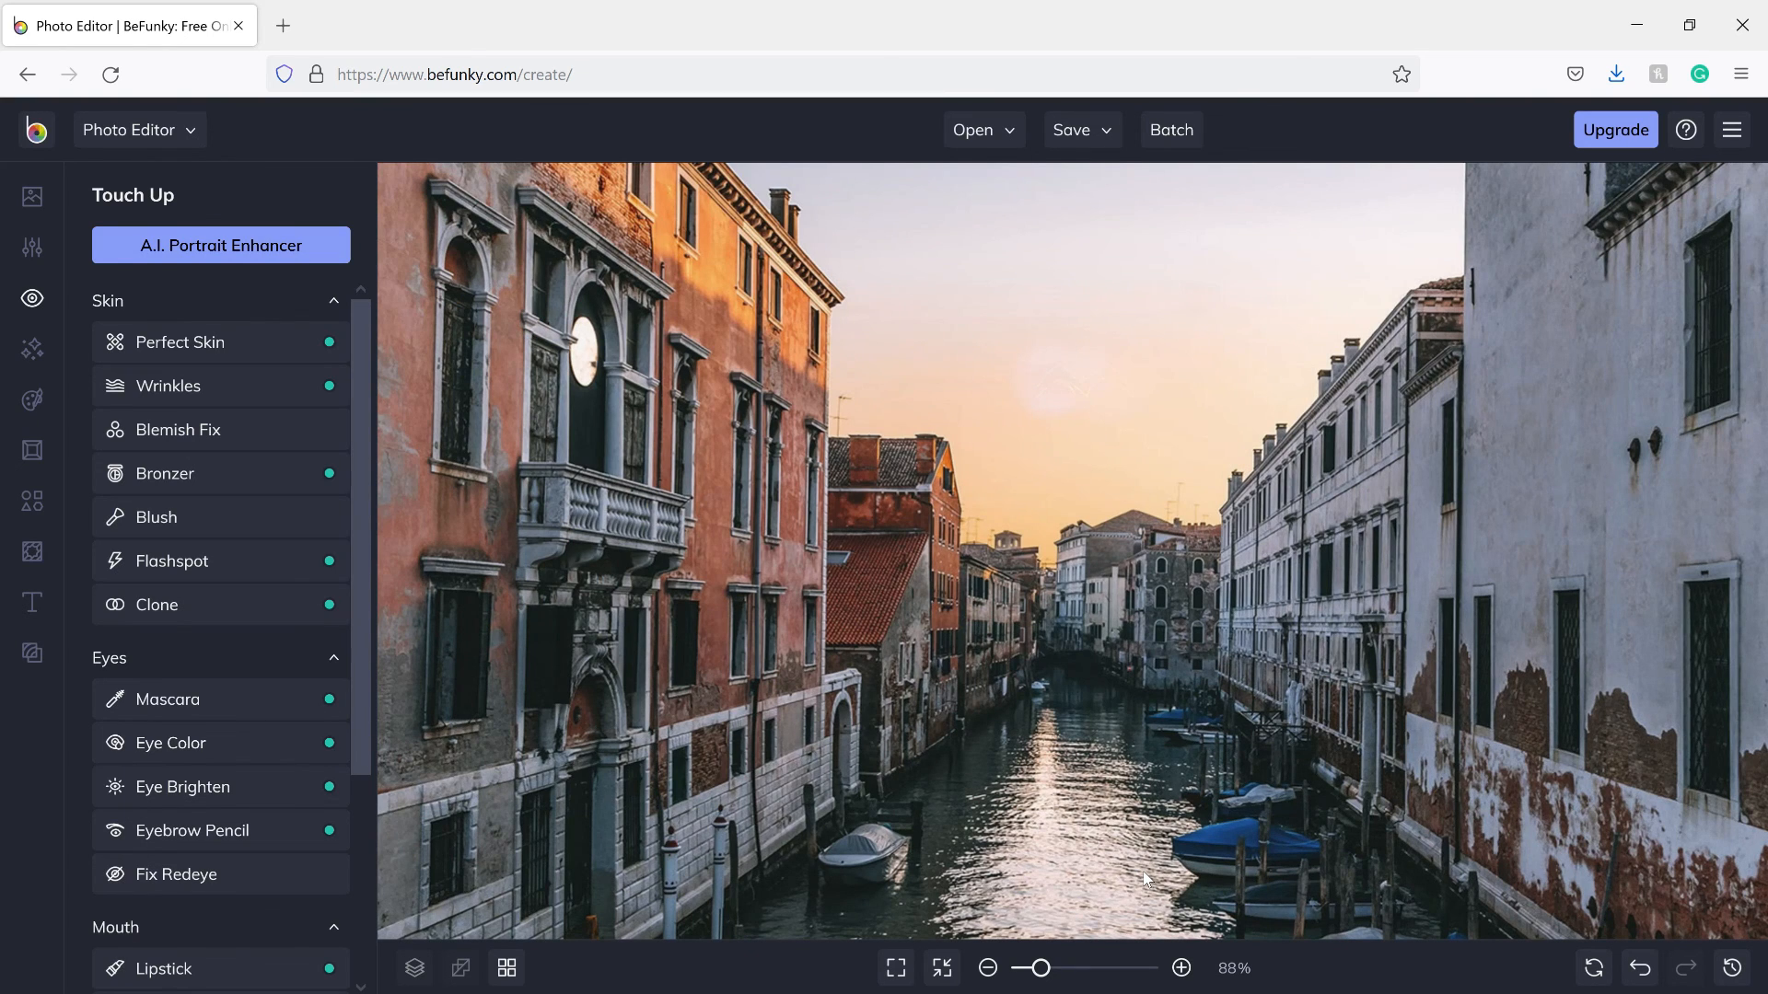